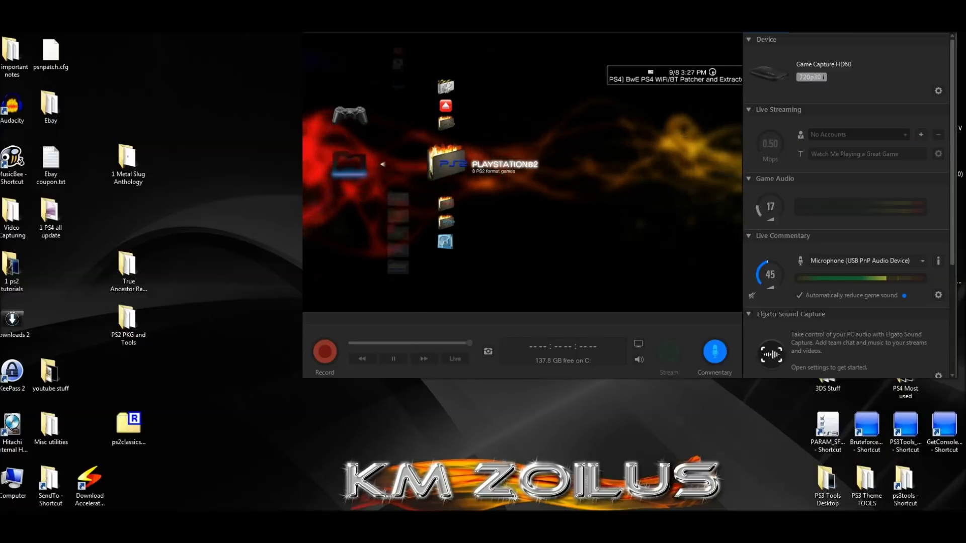
Step: Bring up the Notepad note reading ISO.BIN.ENC, then set it aside to reveal the desktop
{"action": "key", "text": "alt+Tab"}
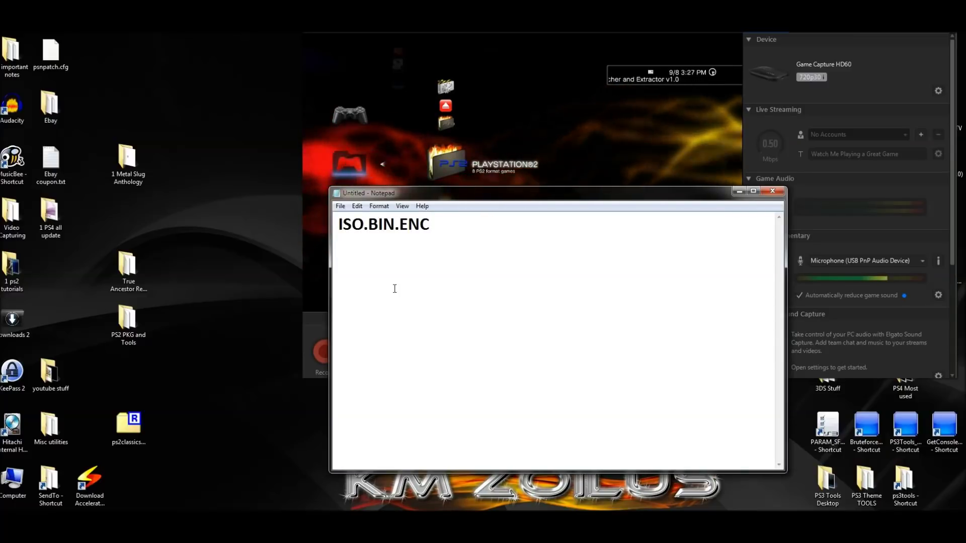
{"action": "left_click", "coordinate": [738, 192]}
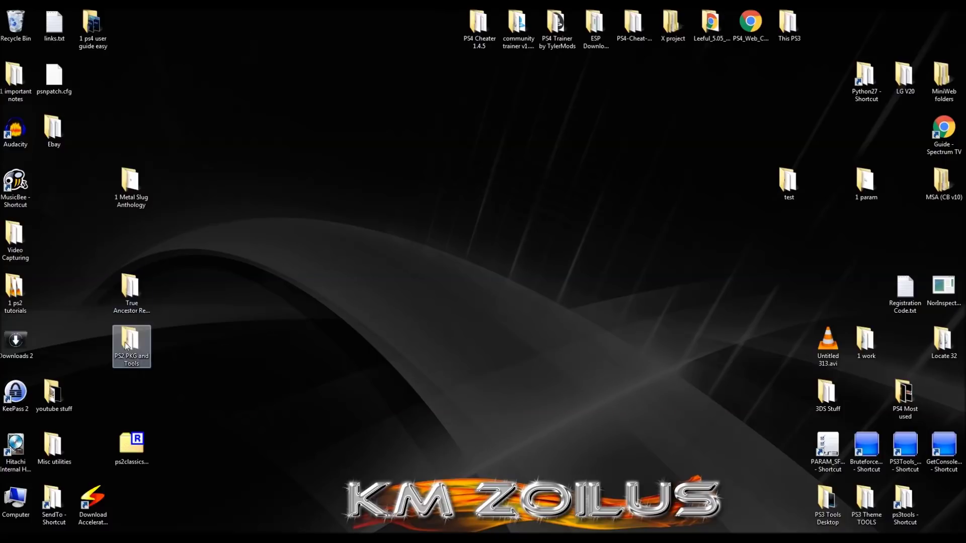
Step: Select the True Ancestor Repacker 2.45 folder, then the PS2 PKG and Tools folder on the desktop
{"action": "left_click", "coordinate": [132, 297]}
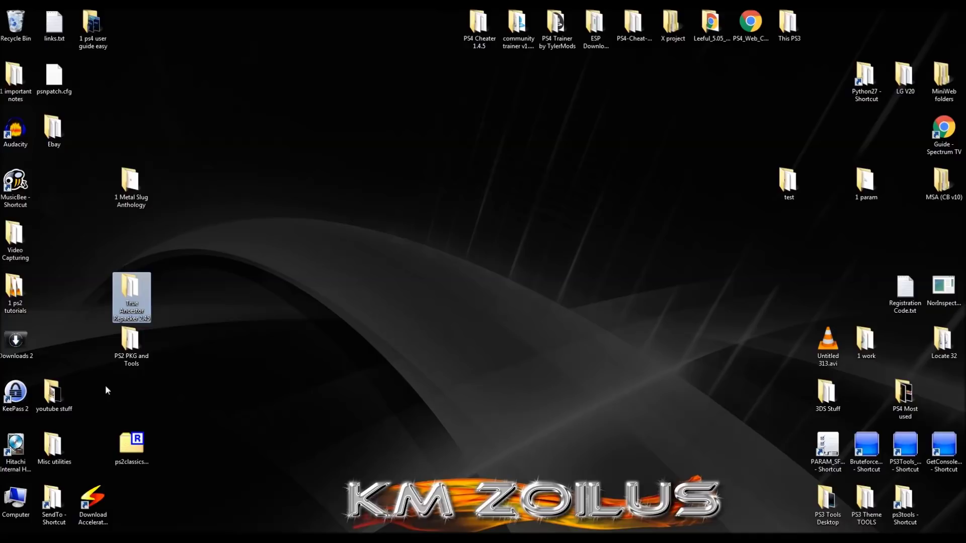
{"action": "left_click", "coordinate": [134, 358]}
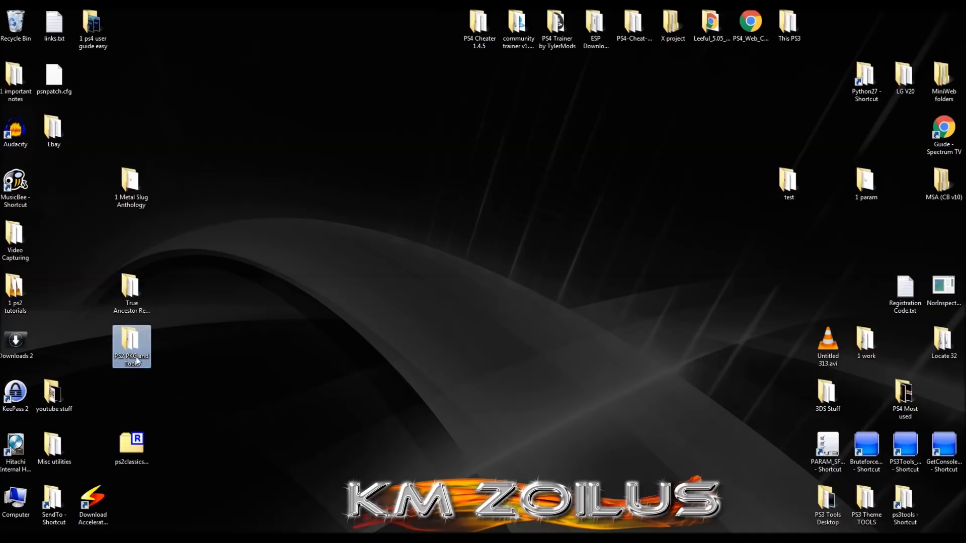
{"action": "double_click", "coordinate": [136, 357]}
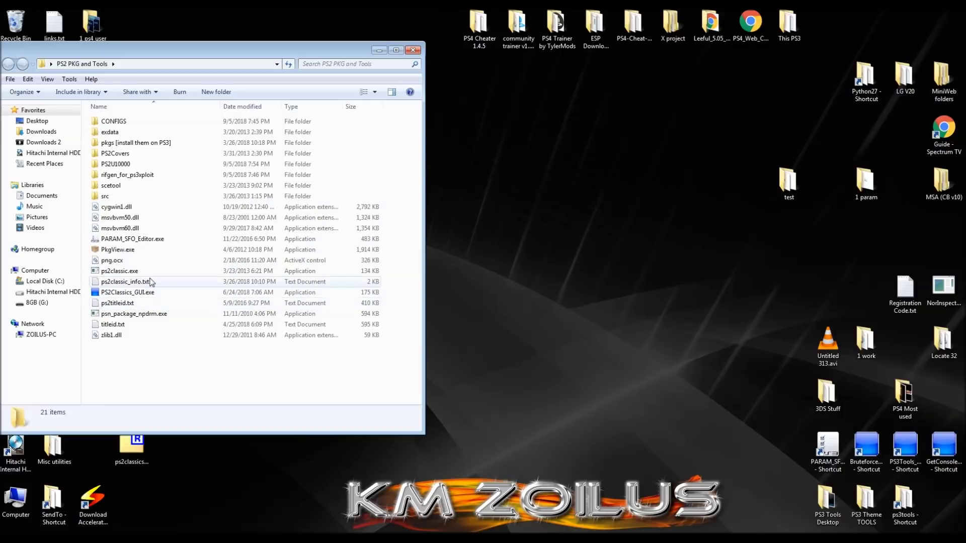
{"action": "left_click", "coordinate": [158, 240]}
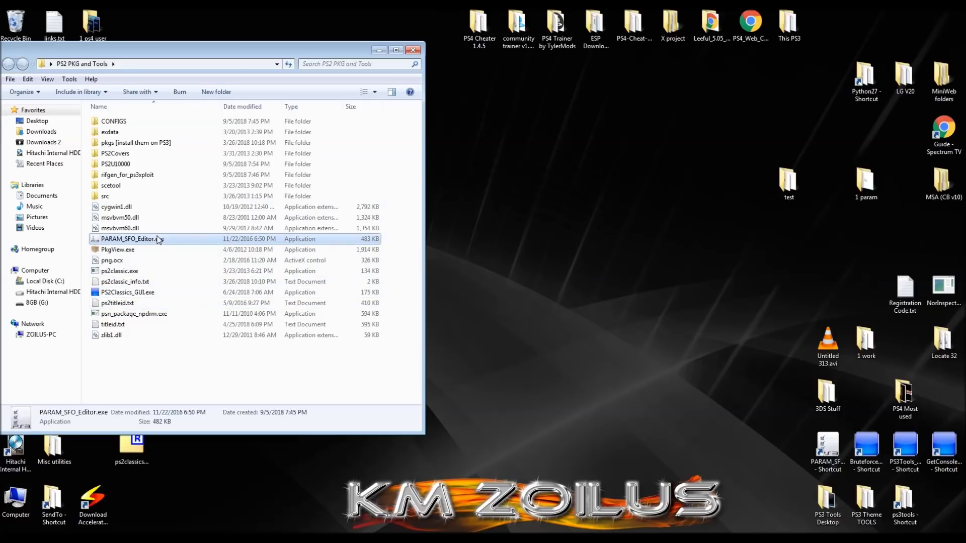
{"action": "left_click", "coordinate": [154, 297]}
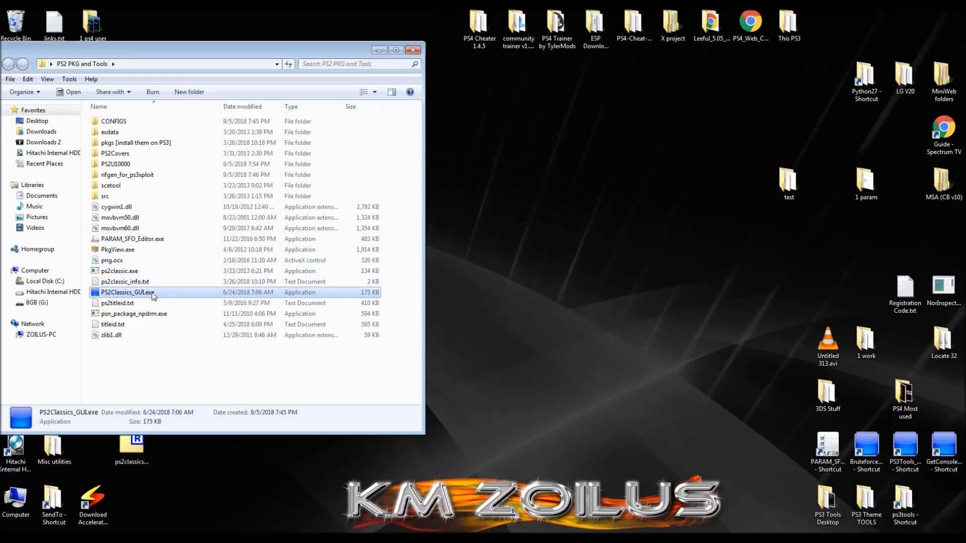
{"action": "left_click", "coordinate": [156, 240]}
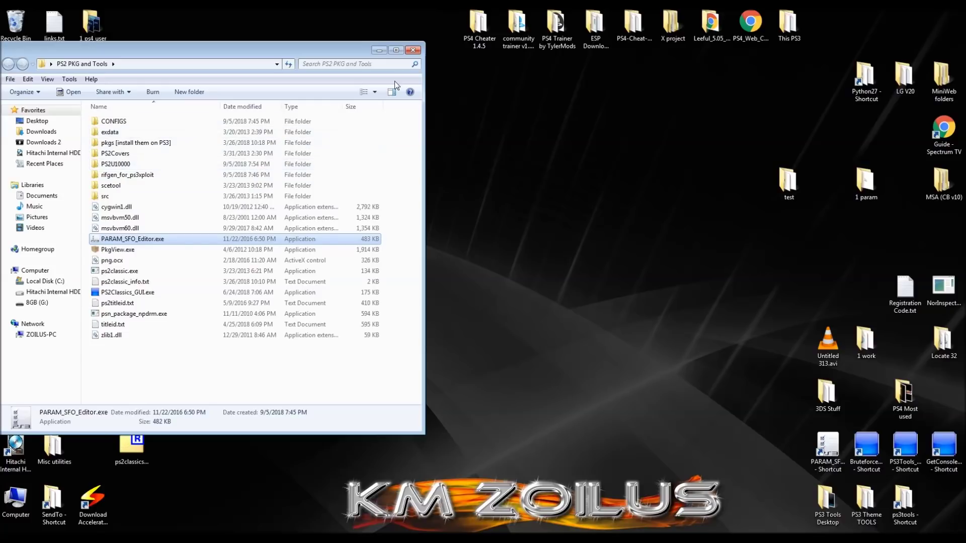
{"action": "left_click", "coordinate": [413, 51]}
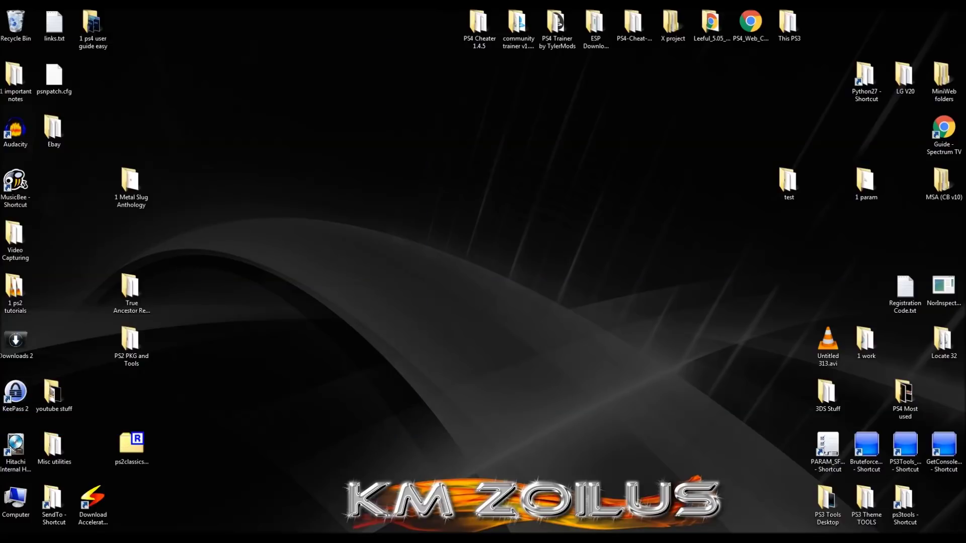
Step: Search the Start menu for 'advanced system' and open View advanced system settings
{"action": "key", "text": "super"}
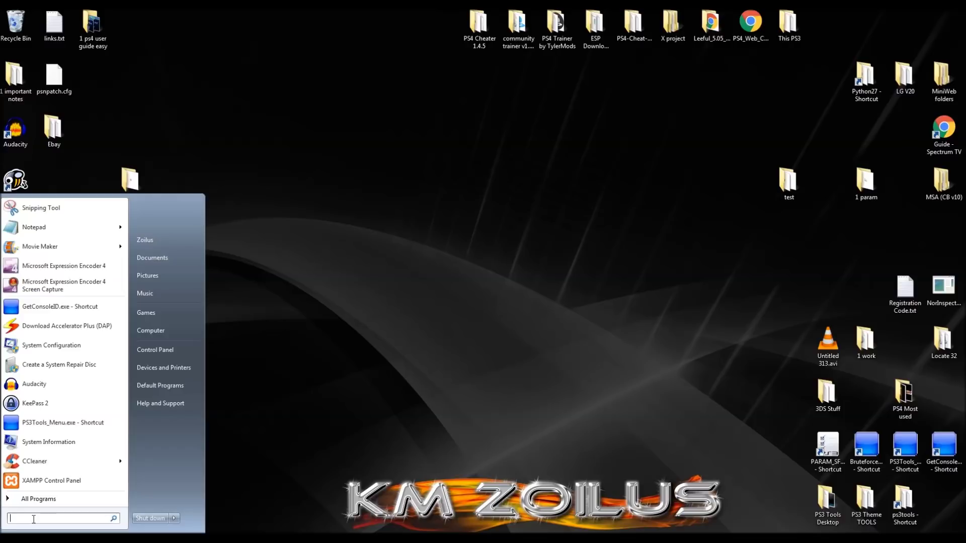
{"action": "type", "text": "w"}
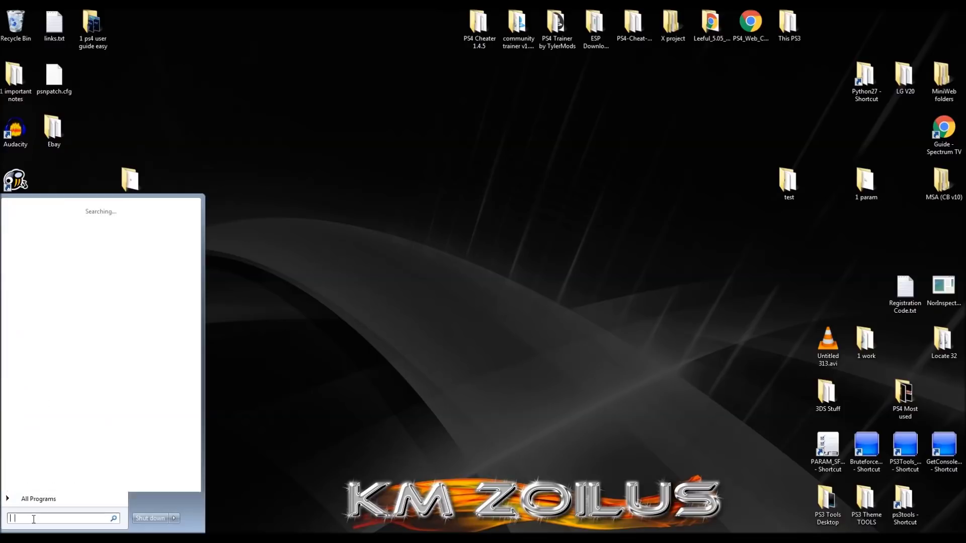
{"action": "key", "text": "BackSpace"}
{"action": "type", "text": "a"}
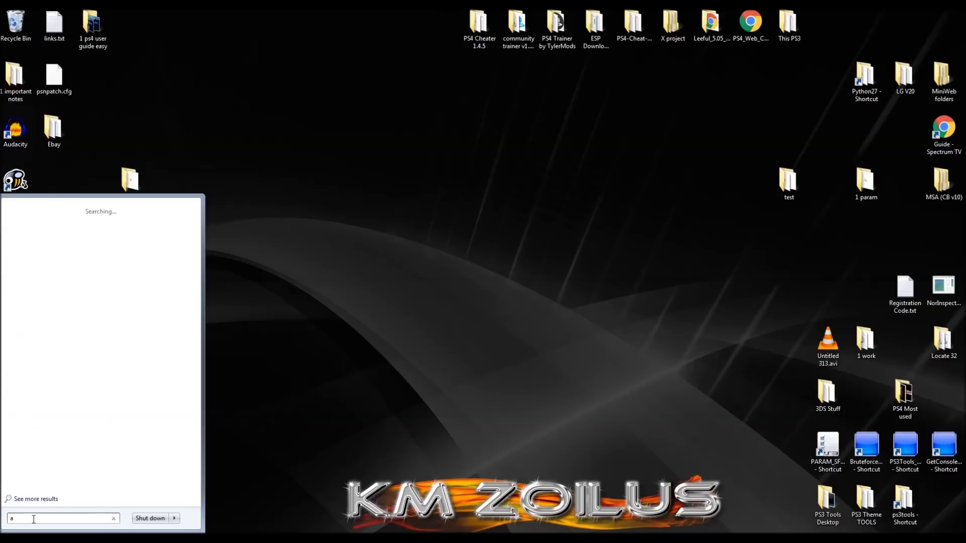
{"action": "type", "text": "dvanced system"}
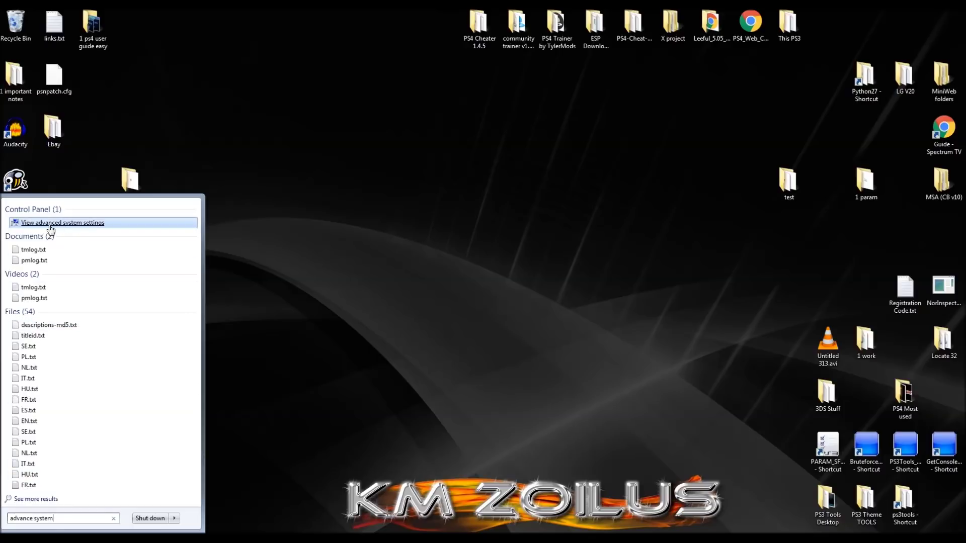
{"action": "left_click", "coordinate": [76, 229]}
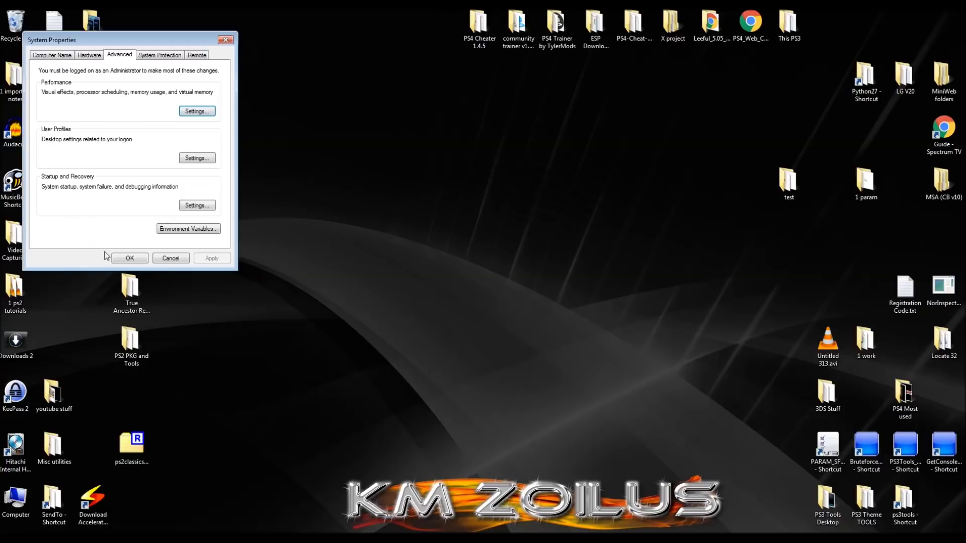
Step: Move the System Properties dialog toward the centre of the screen
{"action": "left_click_drag", "start_coordinate": [169, 39], "coordinate": [487, 91]}
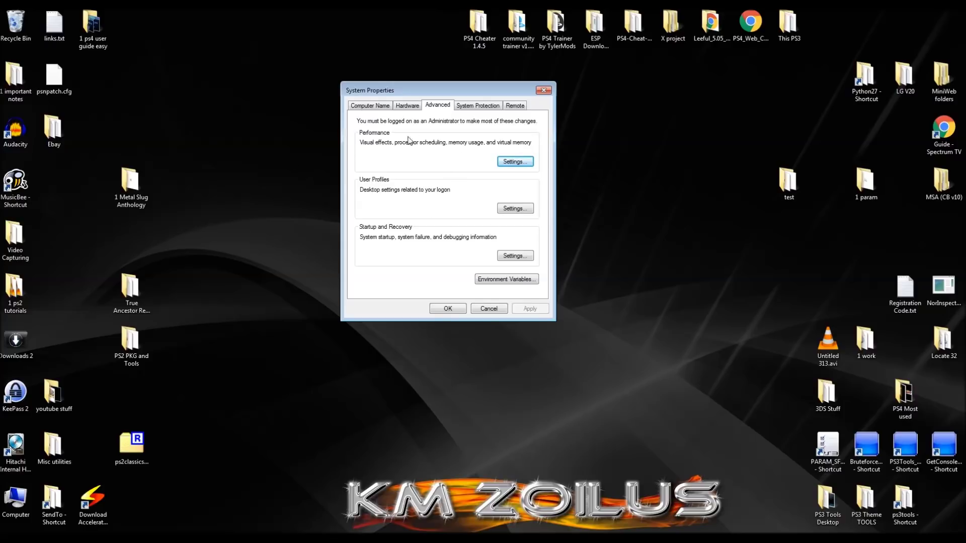
Step: Open Performance Options on its Data Execution Prevention tab and shift the window right
{"action": "left_click", "coordinate": [501, 162]}
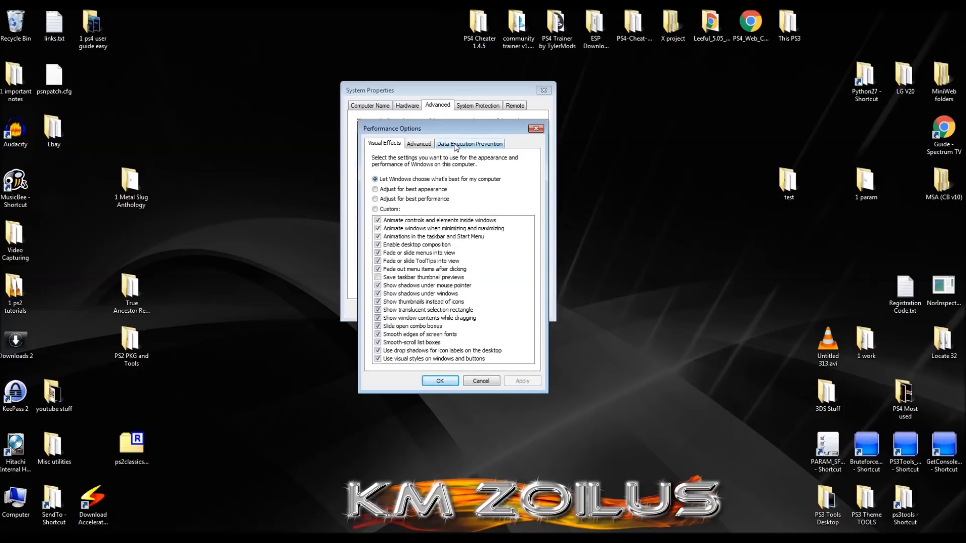
{"action": "left_click", "coordinate": [453, 144]}
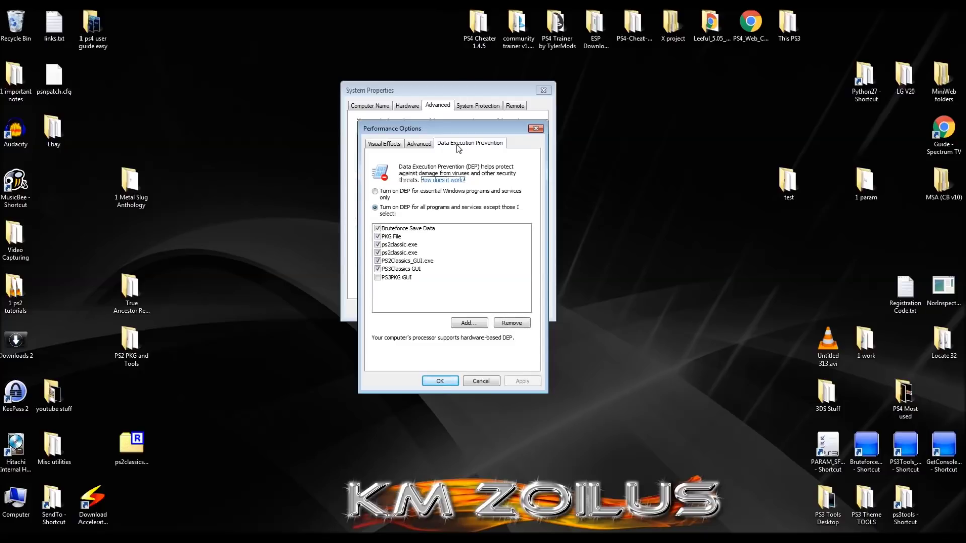
{"action": "left_click_drag", "start_coordinate": [465, 132], "coordinate": [550, 130]}
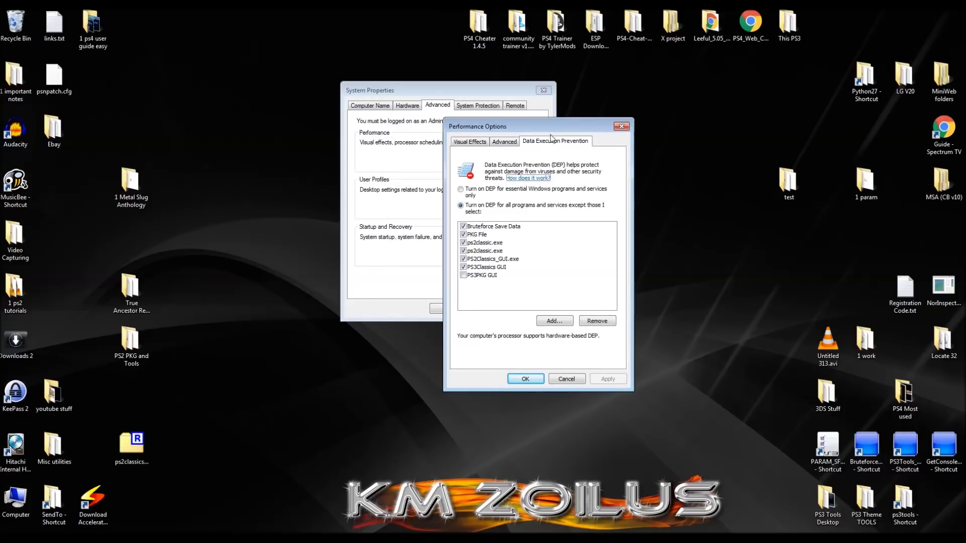
Step: Add a DEP exception, browsing from the user folder through Desktop into PS2 PKG and Tools
{"action": "left_click", "coordinate": [556, 326]}
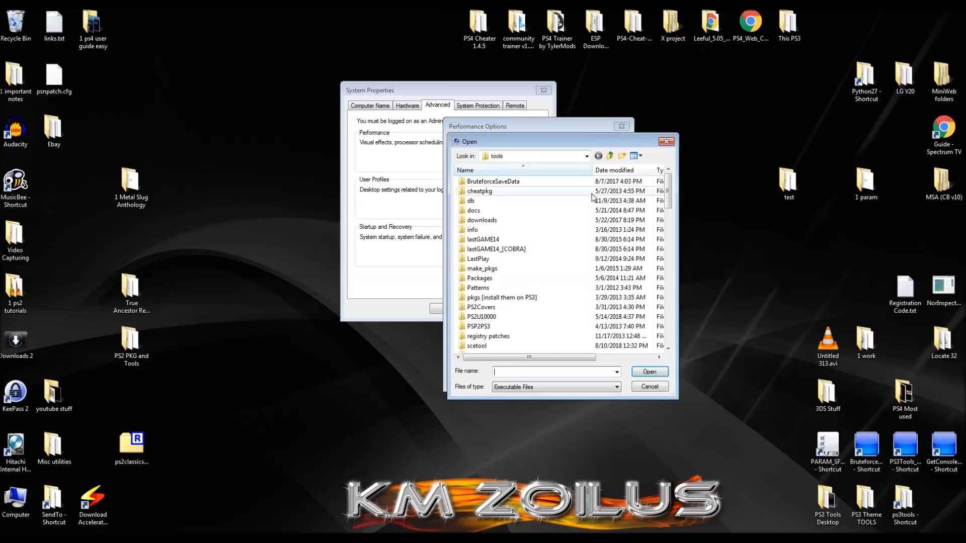
{"action": "left_click", "coordinate": [149, 360]}
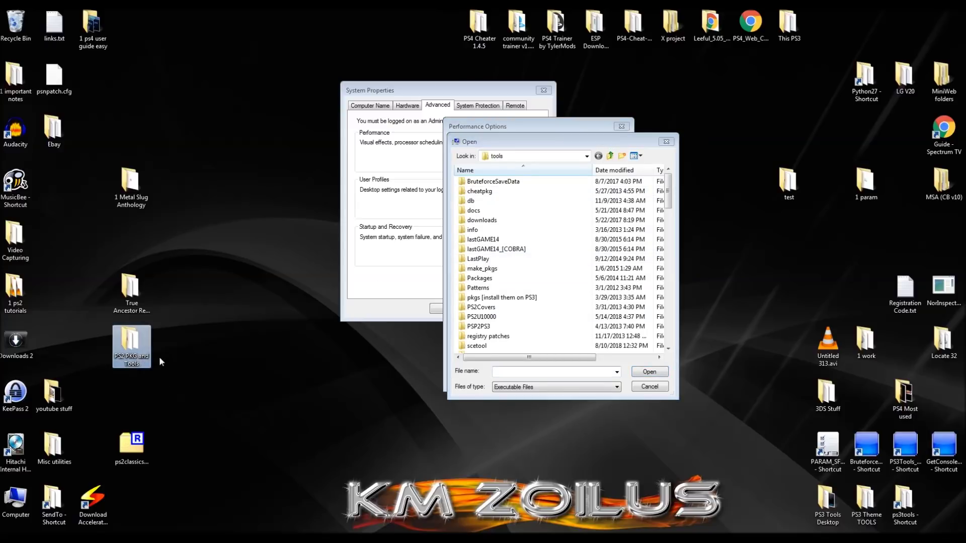
{"action": "left_click", "coordinate": [608, 156]}
{"action": "left_click", "coordinate": [609, 156]}
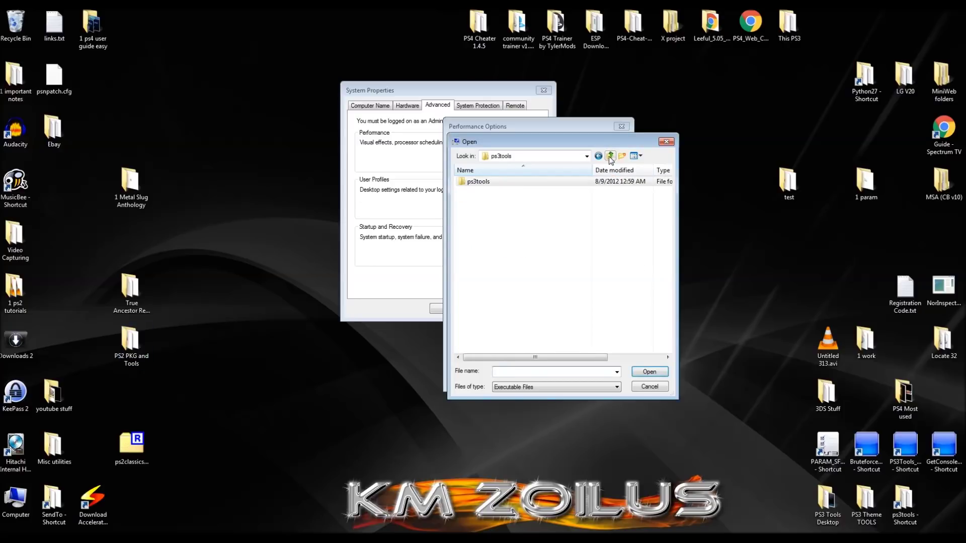
{"action": "left_click", "coordinate": [608, 156]}
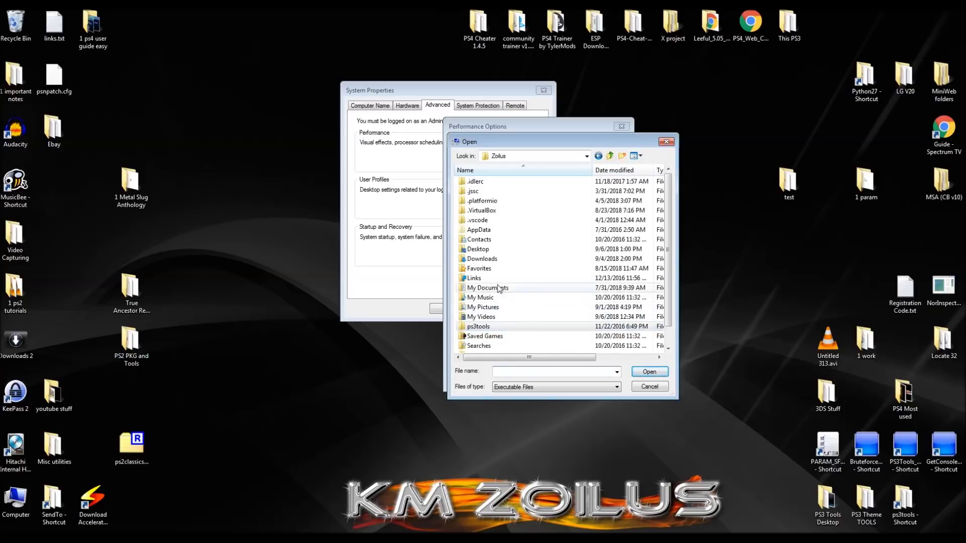
{"action": "double_click", "coordinate": [491, 249]}
{"action": "scroll", "coordinate": [491, 250], "scroll_direction": "down", "scroll_amount": 2}
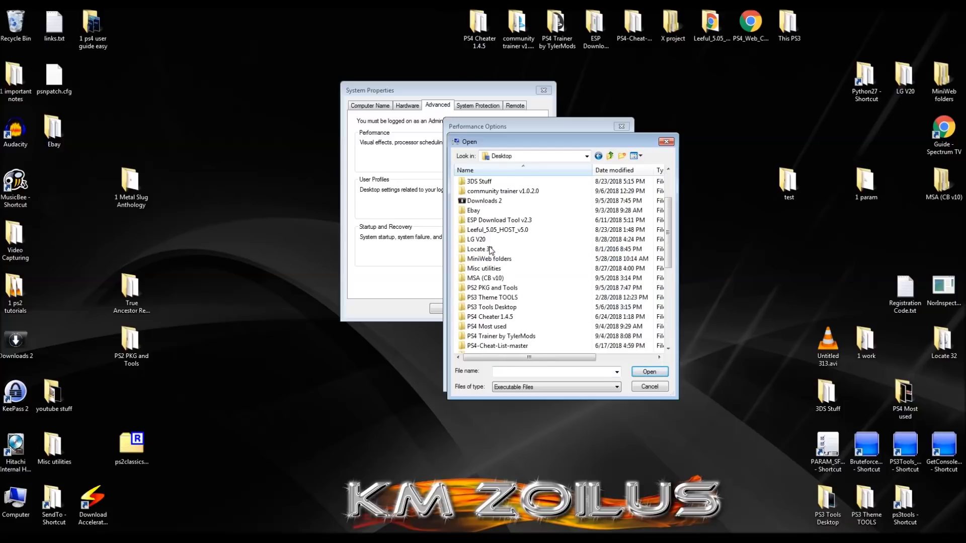
{"action": "double_click", "coordinate": [495, 288]}
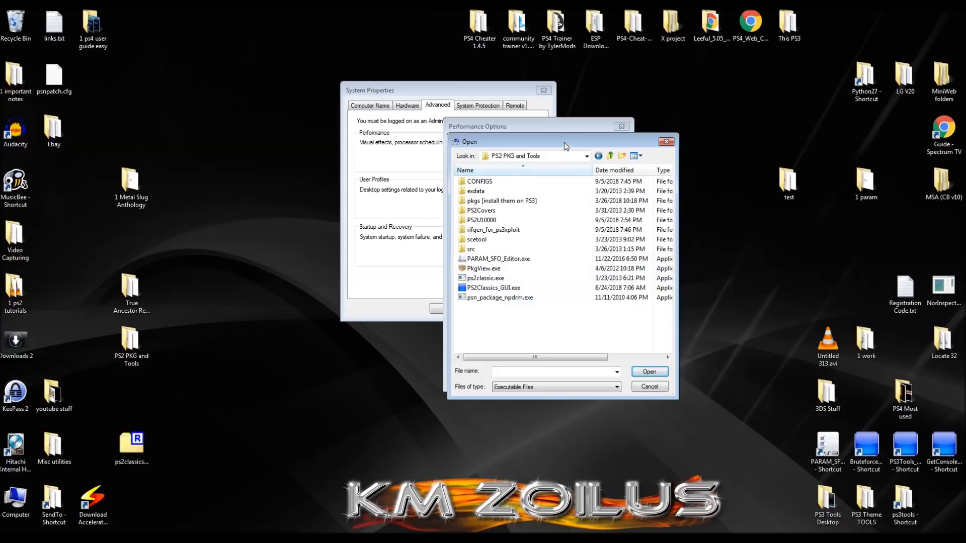
{"action": "left_click_drag", "start_coordinate": [564, 142], "coordinate": [689, 158]}
{"action": "left_click", "coordinate": [638, 277]}
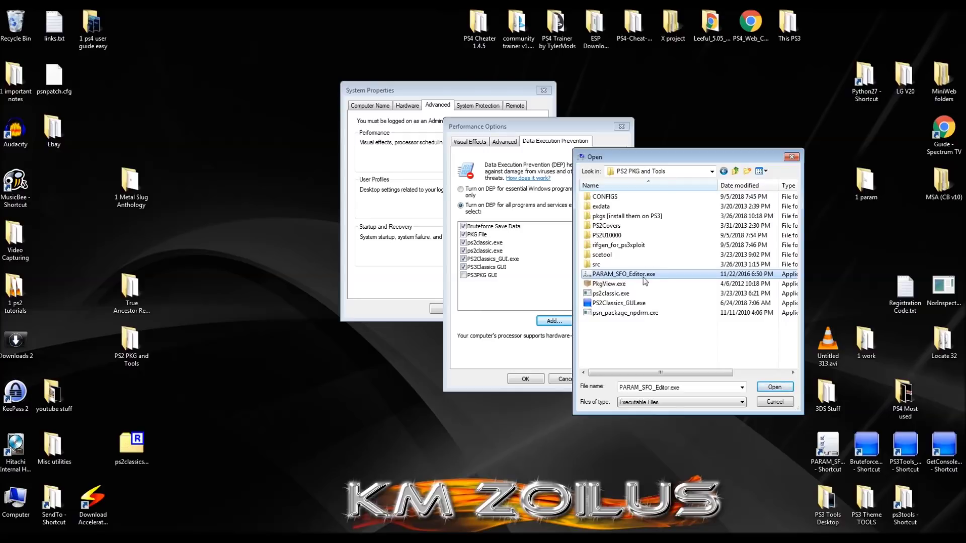
{"action": "left_click", "coordinate": [614, 285]}
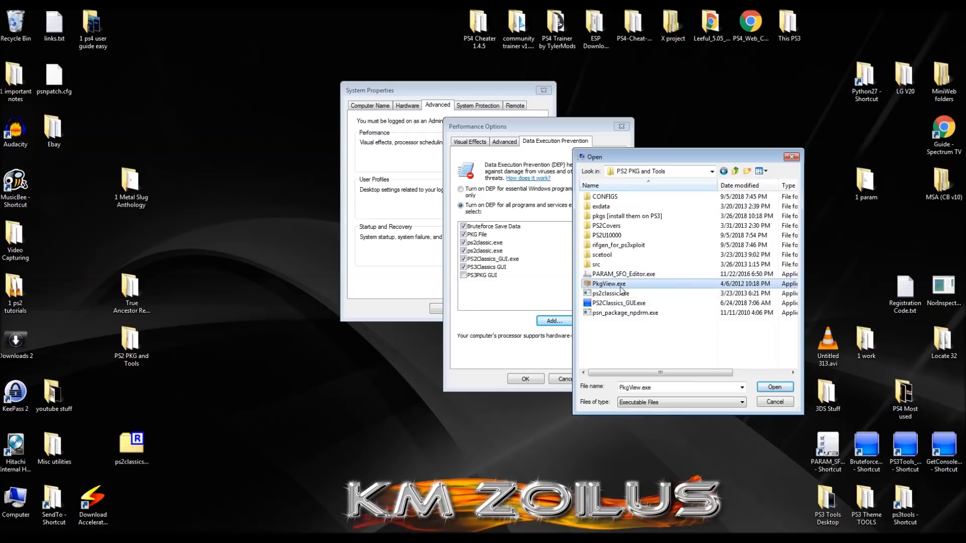
{"action": "left_click", "coordinate": [620, 296]}
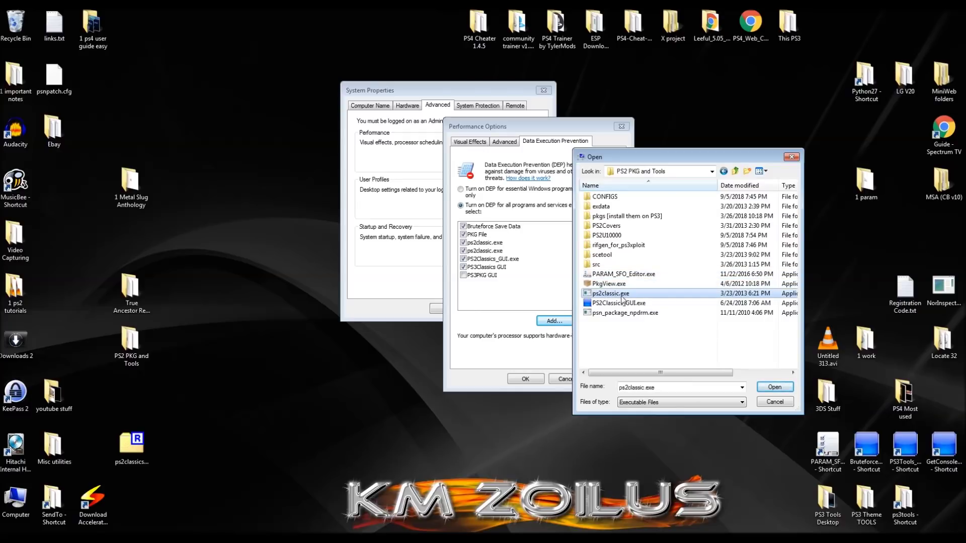
{"action": "left_click", "coordinate": [618, 312]}
{"action": "left_click", "coordinate": [618, 304]}
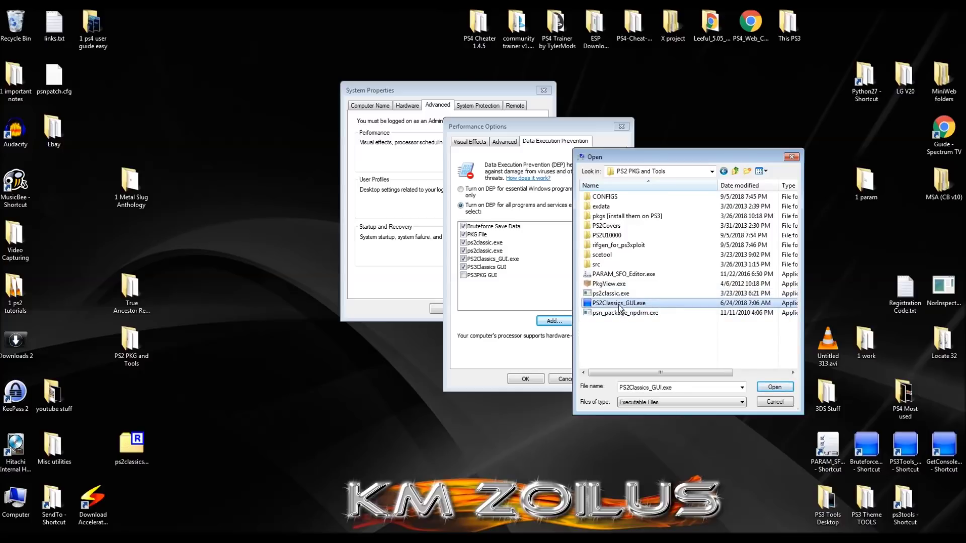
{"action": "left_click", "coordinate": [631, 276]}
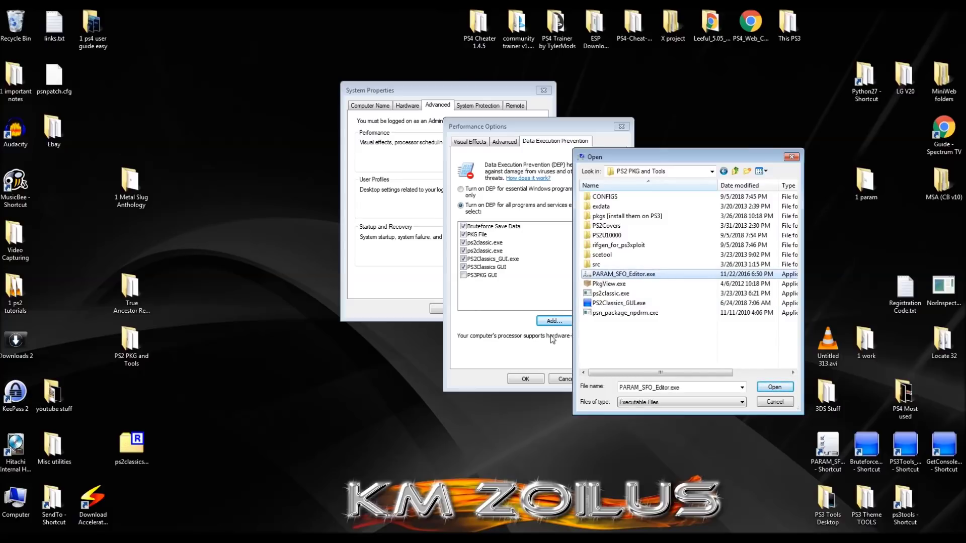
{"action": "left_click", "coordinate": [608, 284]}
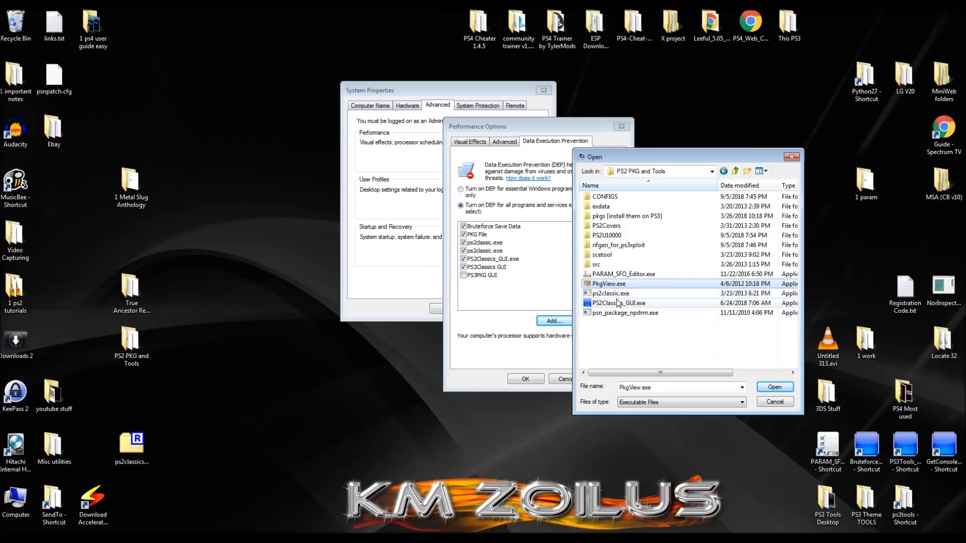
{"action": "left_click", "coordinate": [516, 339]}
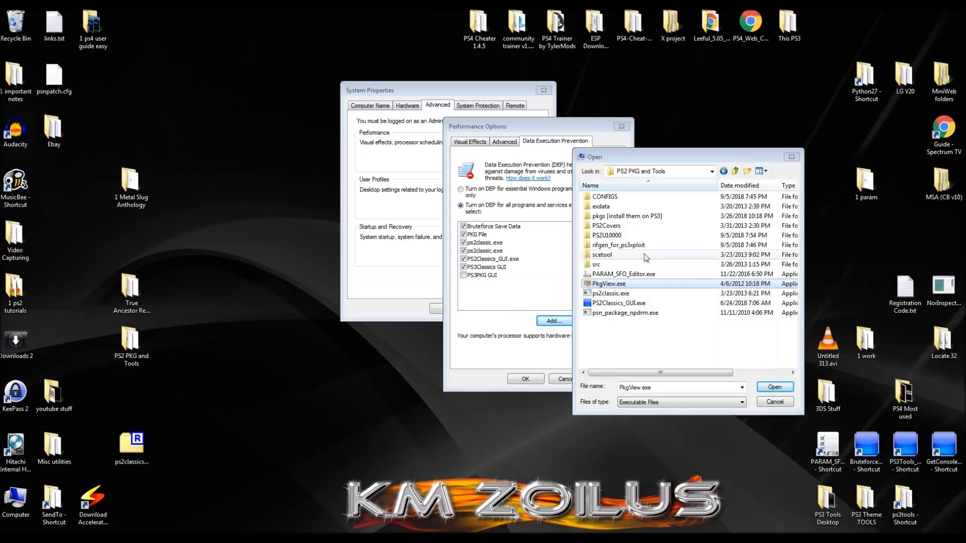
{"action": "left_click", "coordinate": [791, 157]}
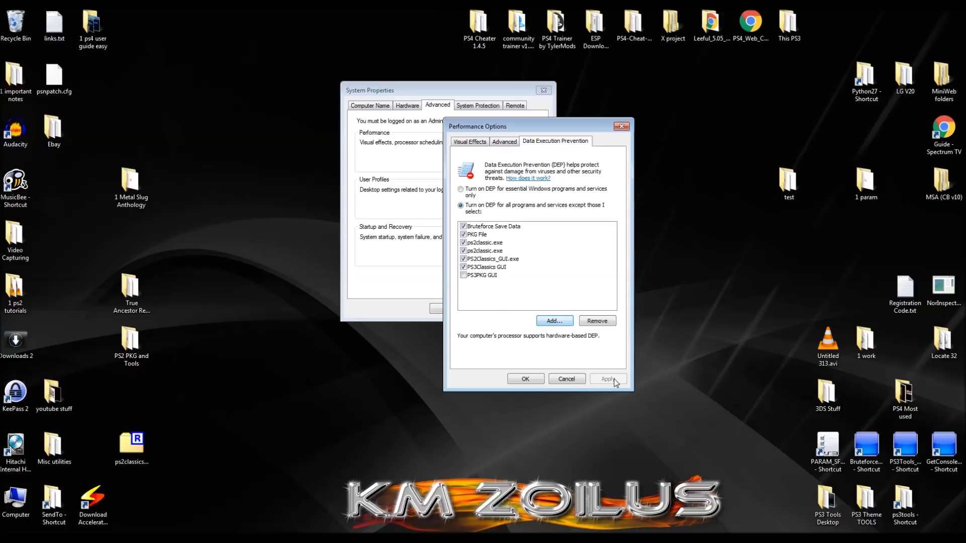
Step: Confirm Performance Options and System Properties with OK, then reopen the PS2 PKG and Tools folder
{"action": "left_click", "coordinate": [525, 379]}
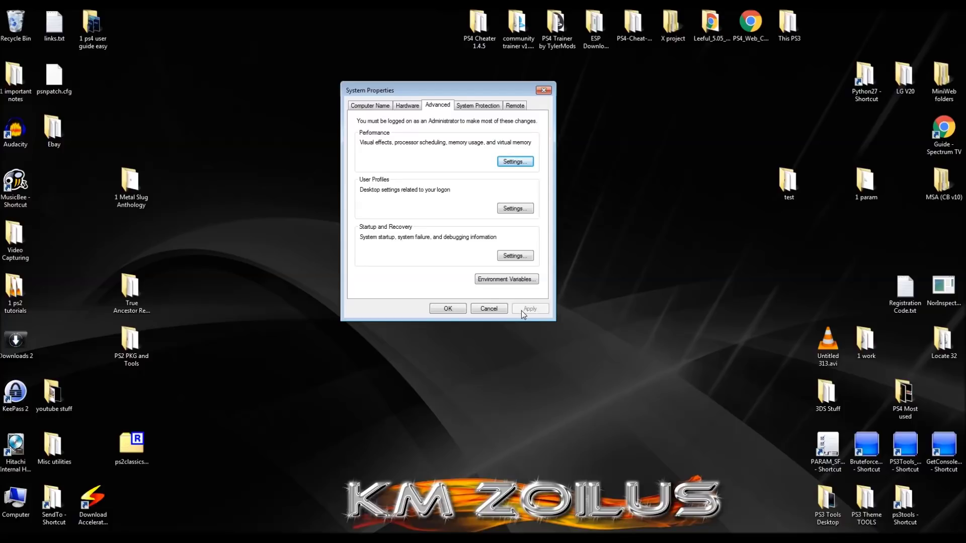
{"action": "left_click", "coordinate": [448, 309]}
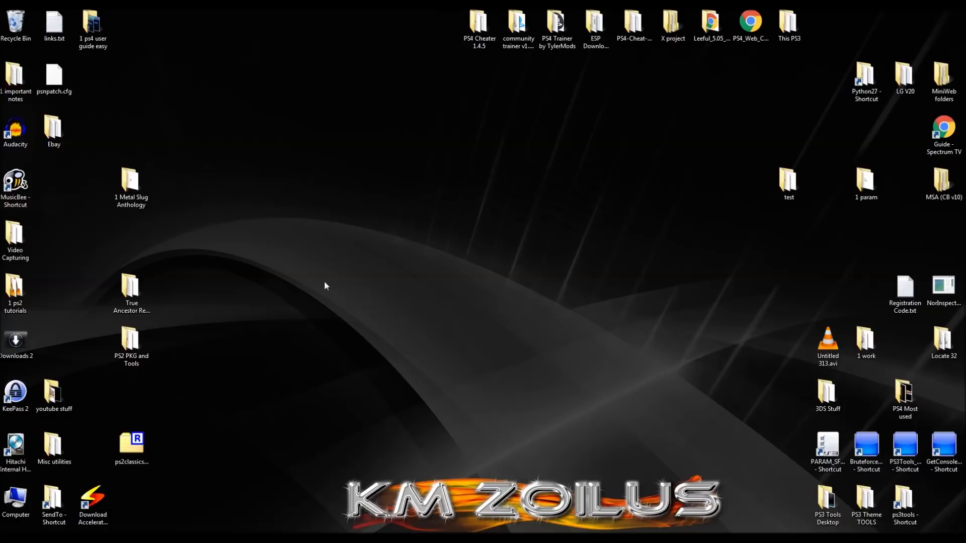
{"action": "double_click", "coordinate": [121, 348]}
Step: Check the Compatibility tab in PARAM_SFO_Editor.exe's properties, then close the properties
{"action": "left_click_drag", "start_coordinate": [235, 116], "coordinate": [255, 78]}
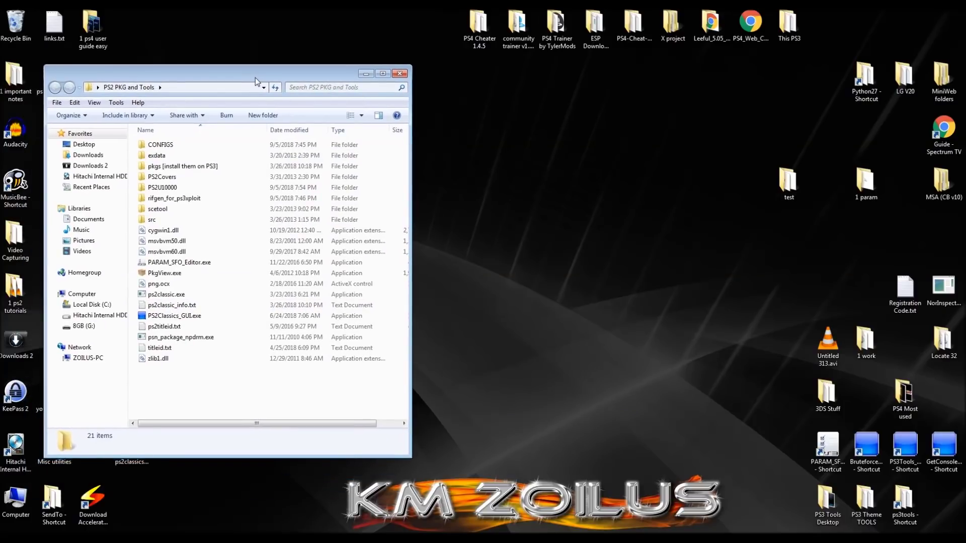
{"action": "right_click", "coordinate": [191, 266]}
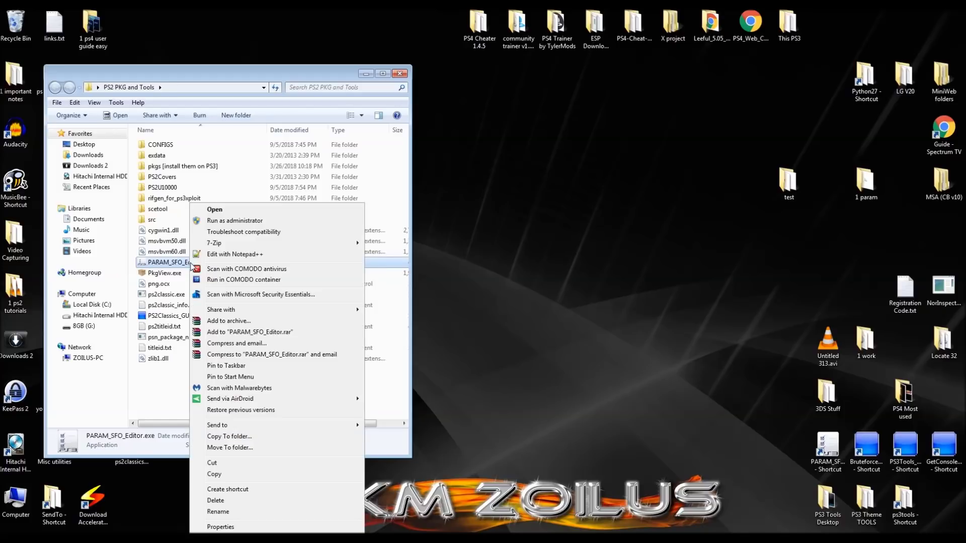
{"action": "left_click", "coordinate": [220, 526]}
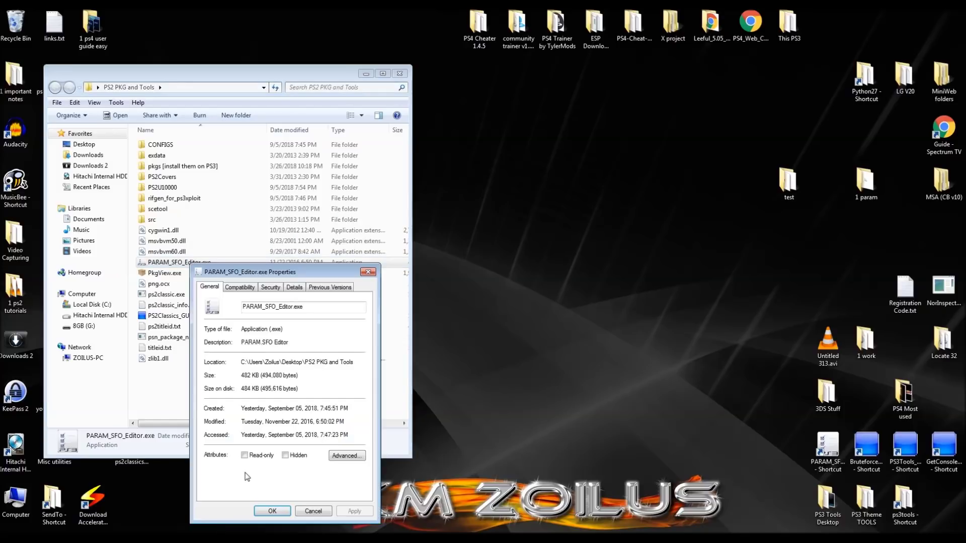
{"action": "left_click", "coordinate": [237, 288]}
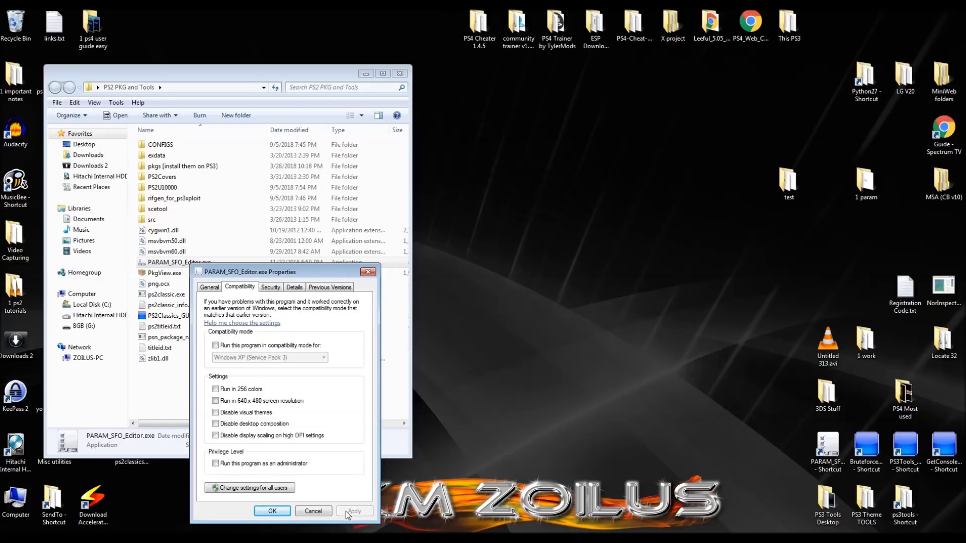
{"action": "left_click", "coordinate": [368, 273]}
Step: Select PkgView.exe, ps2classic.exe and PS2Classics_GUI.exe in turn, then close the folder window
{"action": "left_click", "coordinate": [182, 277]}
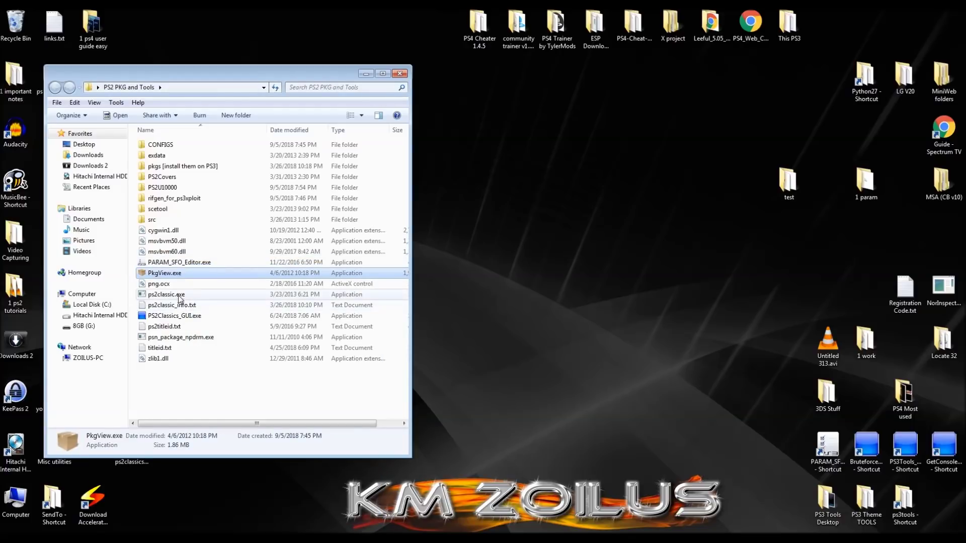
{"action": "left_click", "coordinate": [179, 296]}
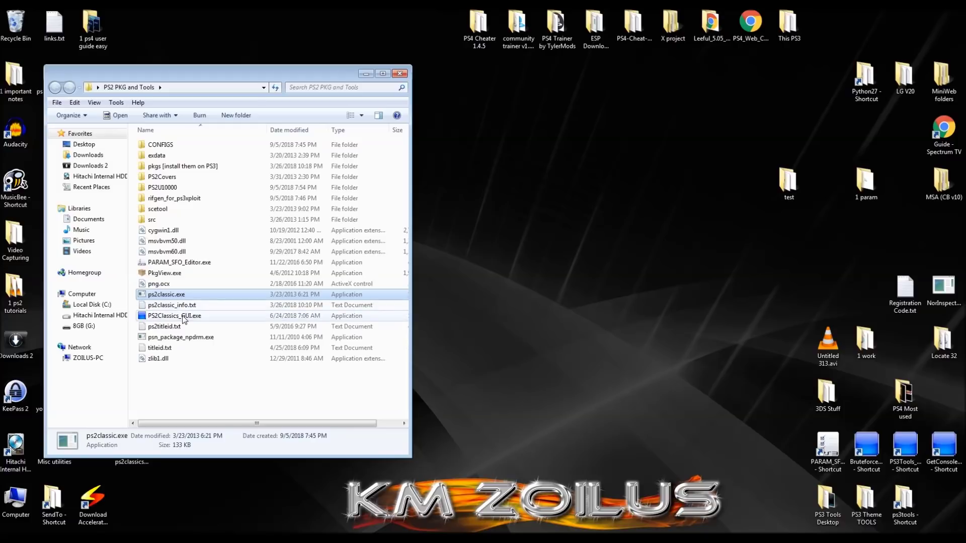
{"action": "left_click", "coordinate": [189, 316]}
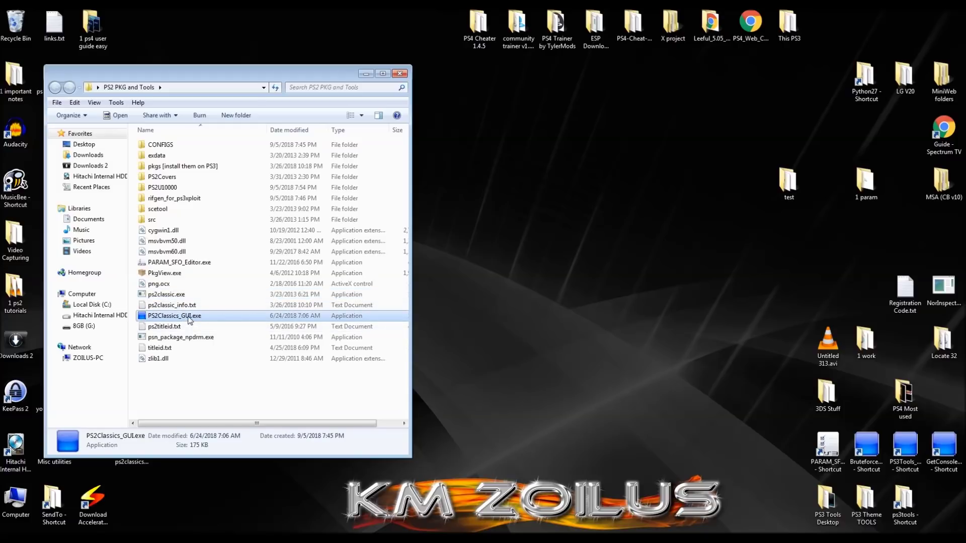
{"action": "left_click", "coordinate": [397, 76]}
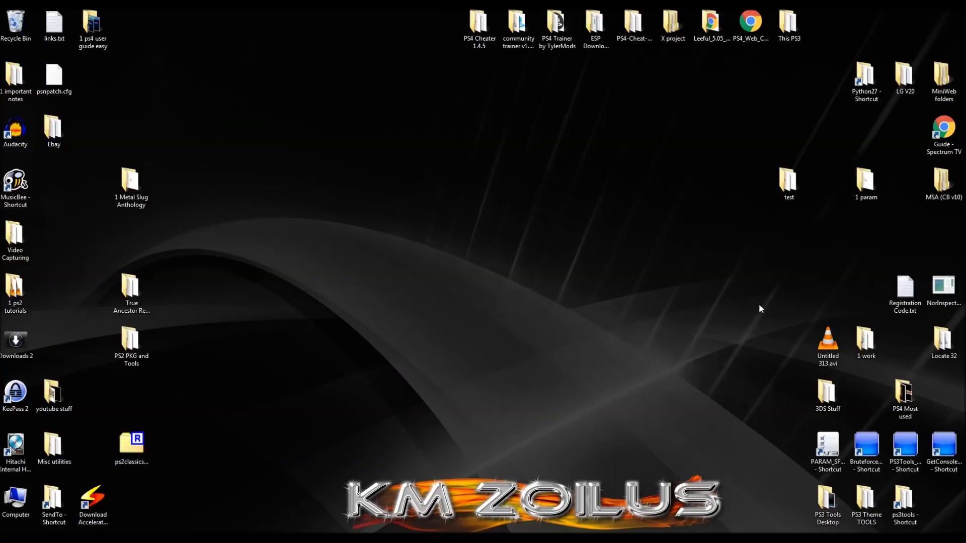
Step: Open ps3tools > tools and reopen PS2 PKG and Tools, positioning both windows side by side
{"action": "double_click", "coordinate": [903, 499]}
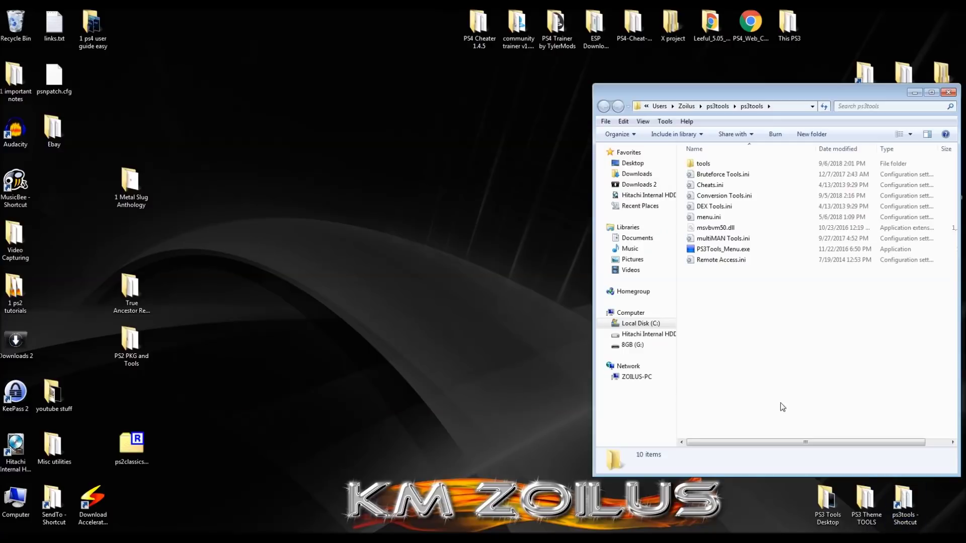
{"action": "double_click", "coordinate": [703, 164]}
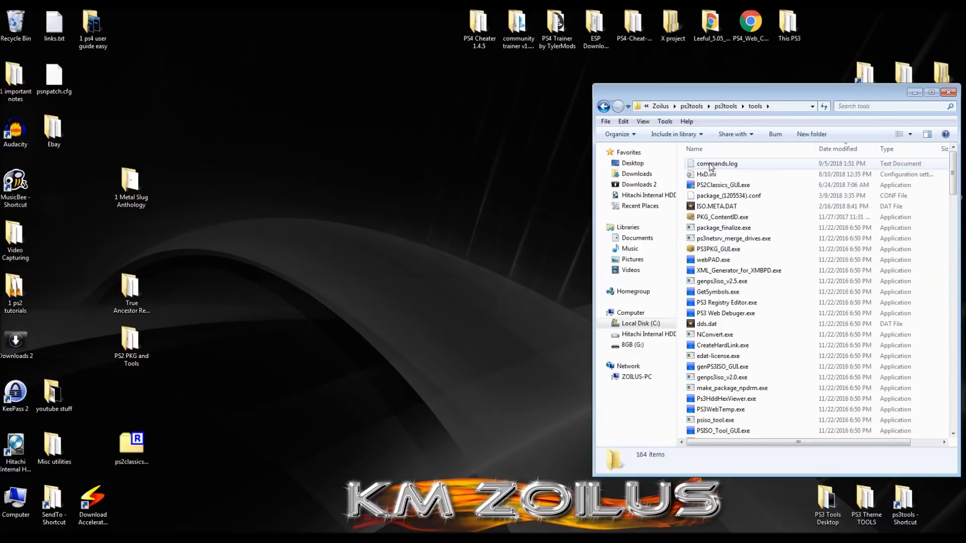
{"action": "left_click_drag", "start_coordinate": [778, 94], "coordinate": [781, 71]}
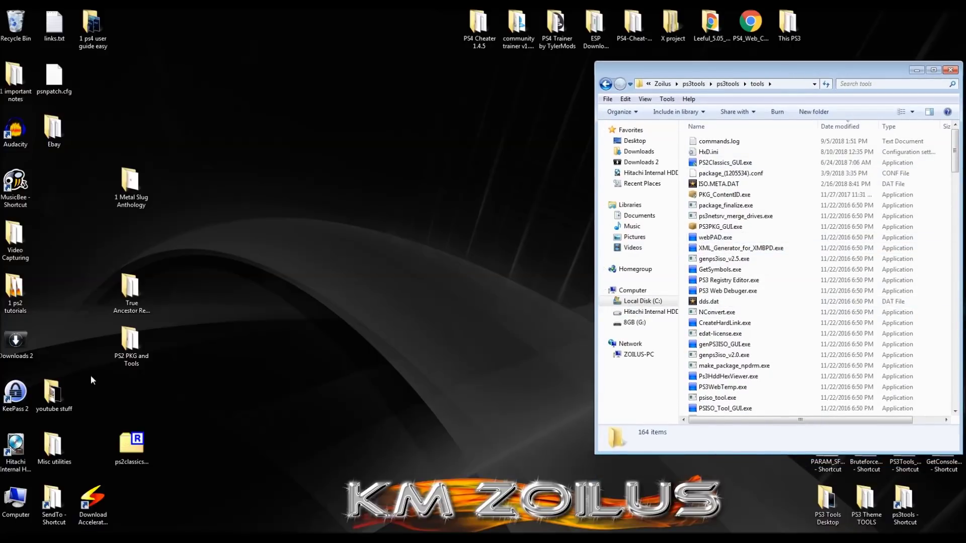
{"action": "double_click", "coordinate": [132, 347]}
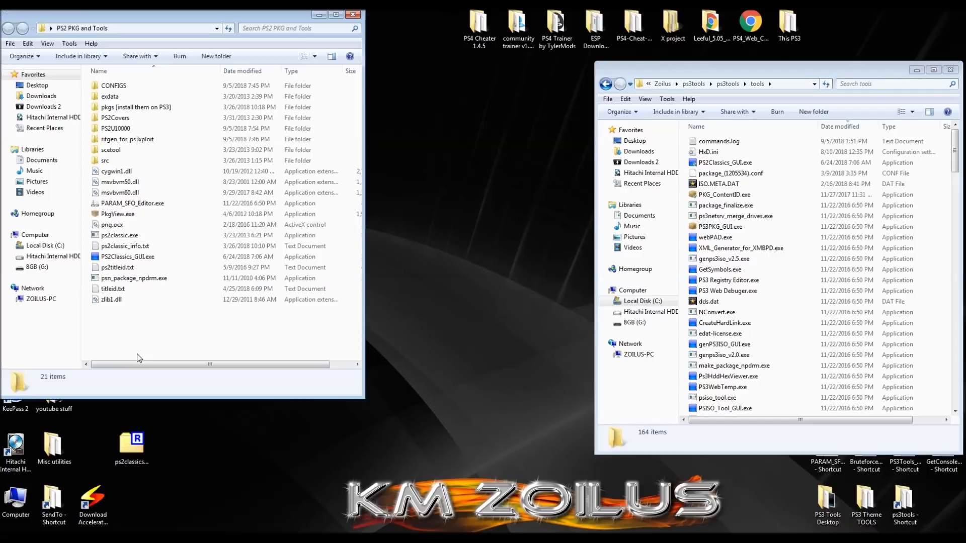
{"action": "left_click_drag", "start_coordinate": [240, 13], "coordinate": [273, 74]}
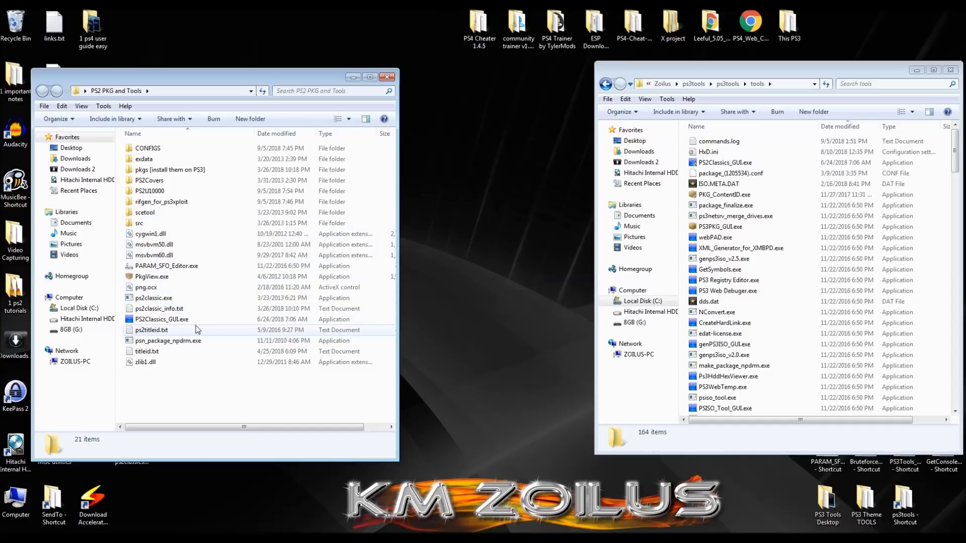
Step: Launch PS2Classics_GUI.exe from the tools folder, allow it to run, and close both folder windows
{"action": "left_click", "coordinate": [159, 321]}
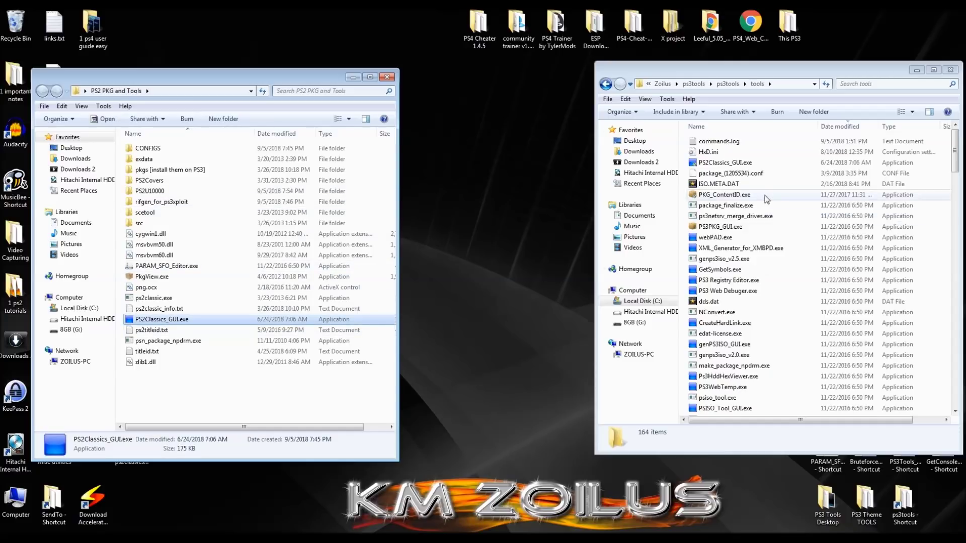
{"action": "double_click", "coordinate": [754, 164]}
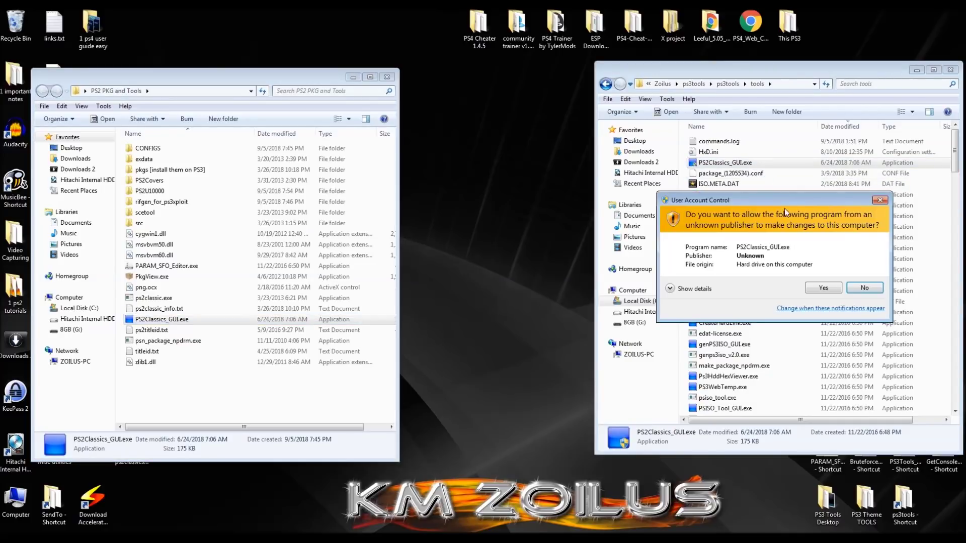
{"action": "left_click", "coordinate": [823, 289]}
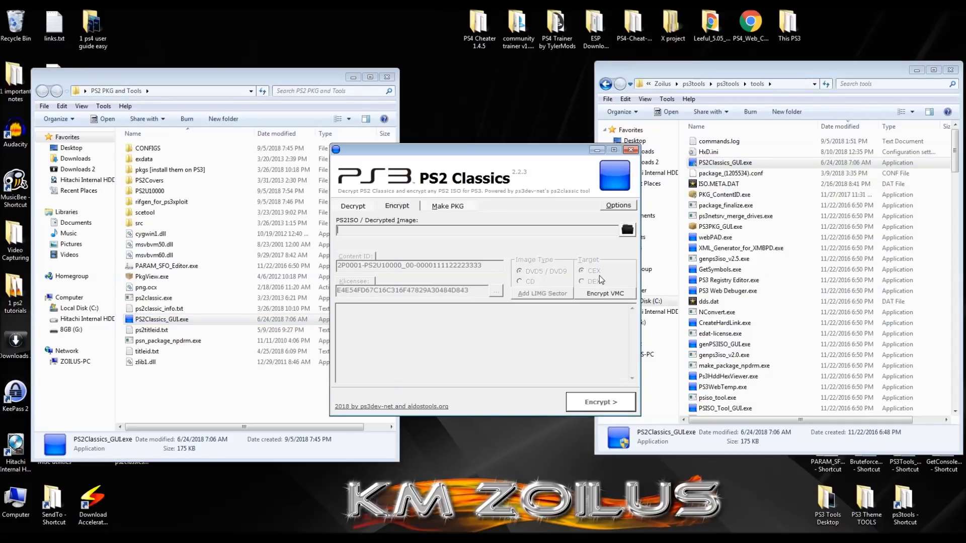
{"action": "left_click", "coordinate": [387, 77]}
{"action": "left_click", "coordinate": [950, 70]}
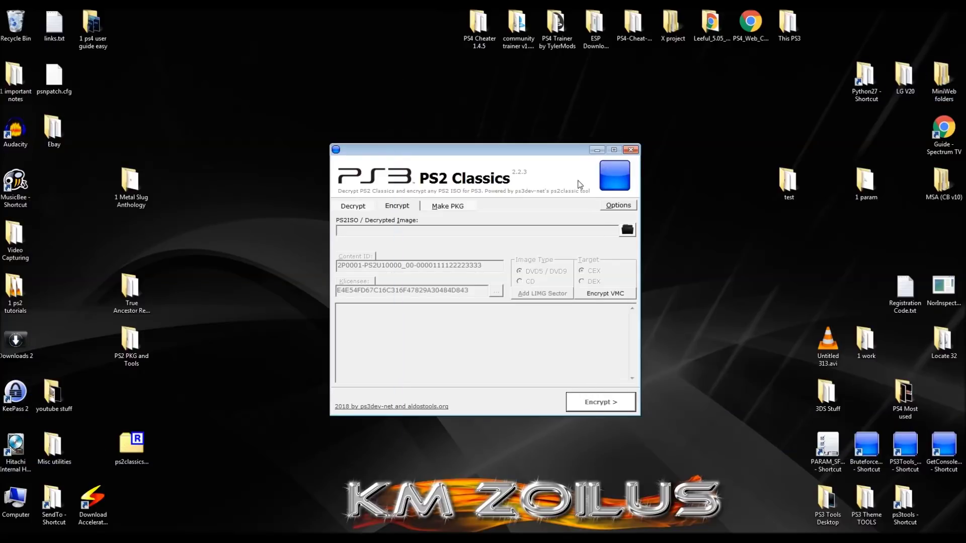
{"action": "left_click_drag", "start_coordinate": [556, 150], "coordinate": [720, 144]}
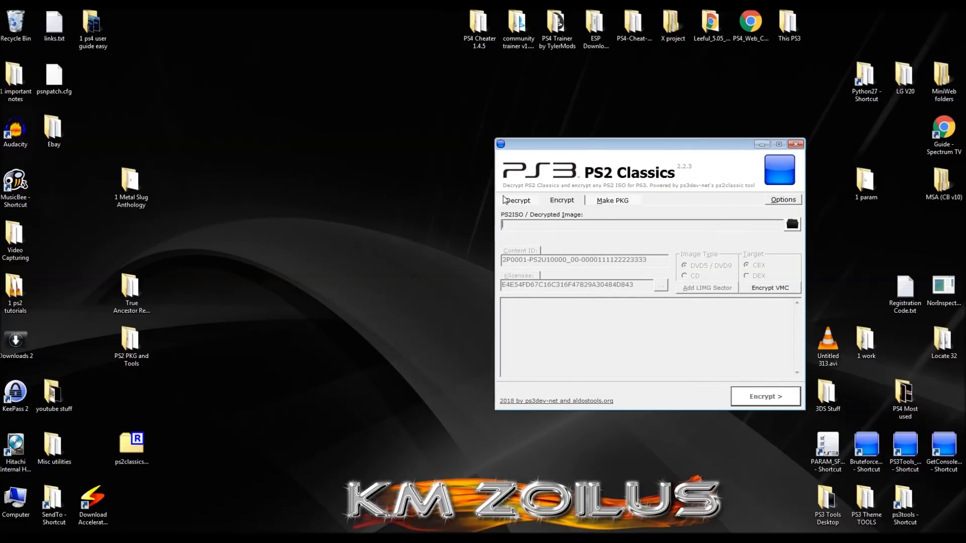
Step: Visit the Options page, go back to the Encrypt page, and open the 1 Metal Slug Anthology folder
{"action": "left_click", "coordinate": [563, 202]}
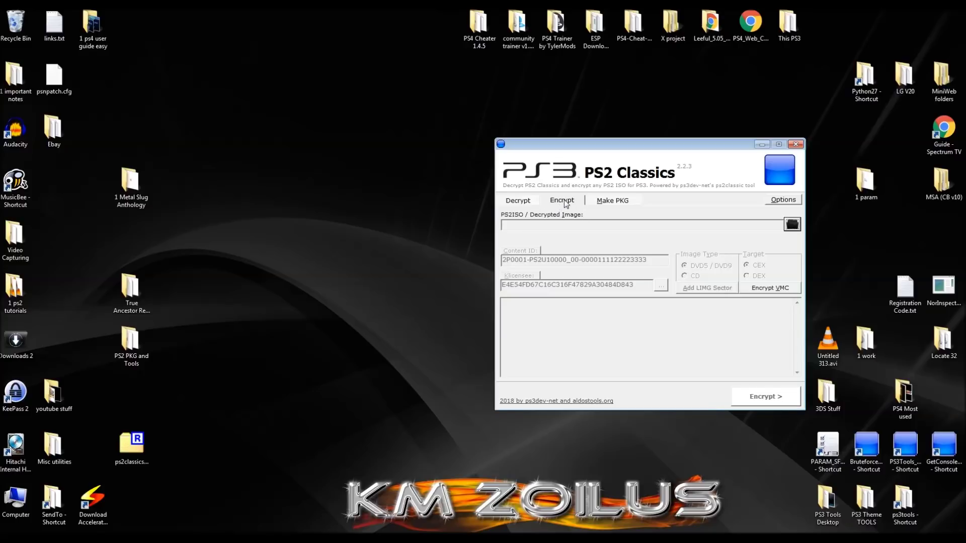
{"action": "left_click", "coordinate": [780, 200]}
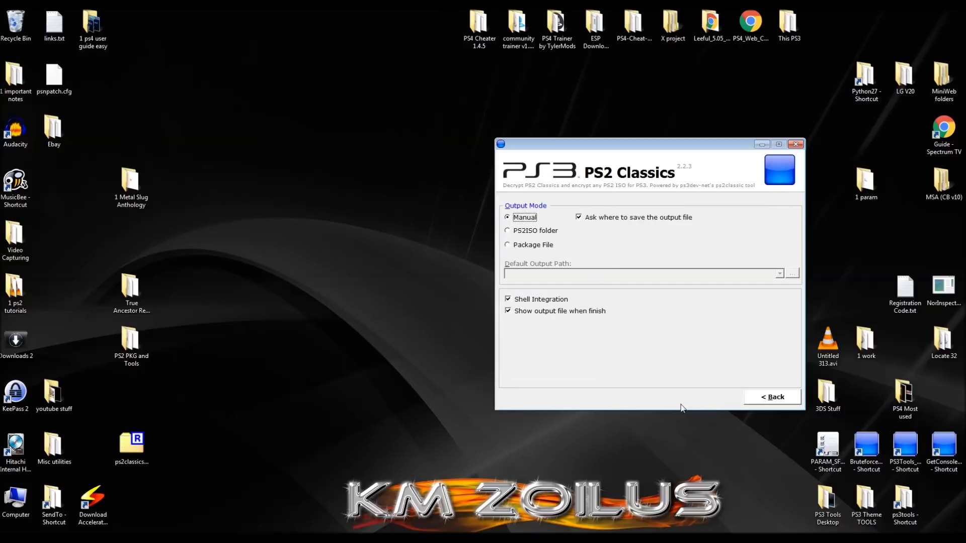
{"action": "left_click", "coordinate": [761, 400]}
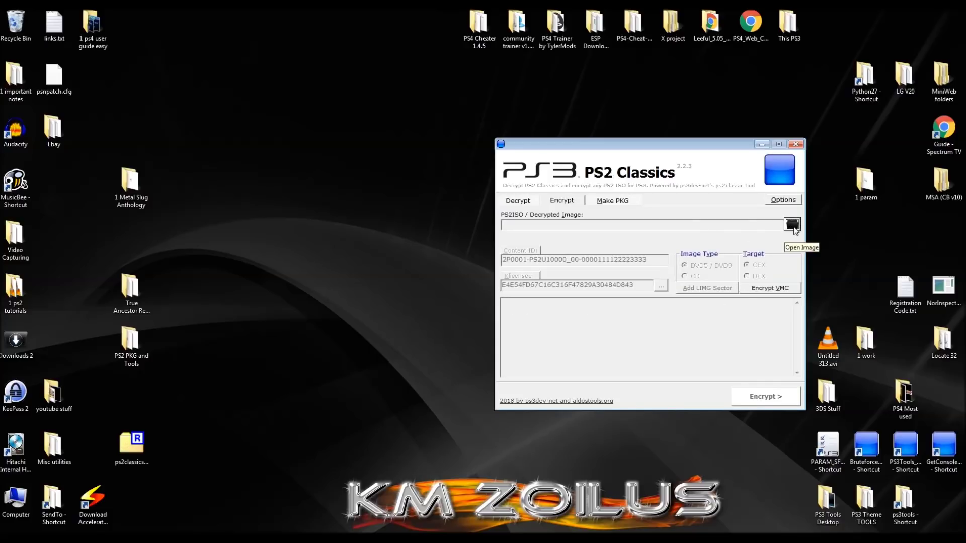
{"action": "double_click", "coordinate": [130, 186]}
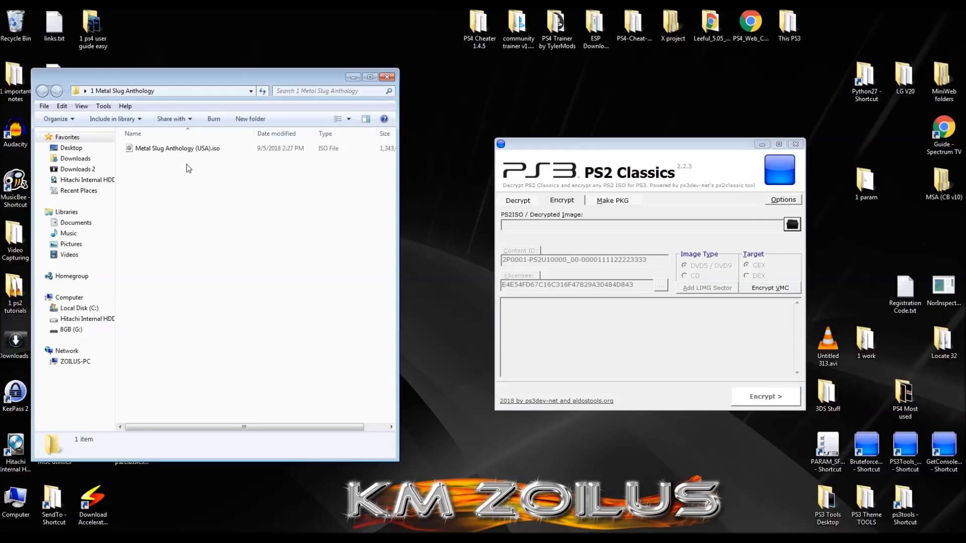
{"action": "left_click", "coordinate": [179, 149]}
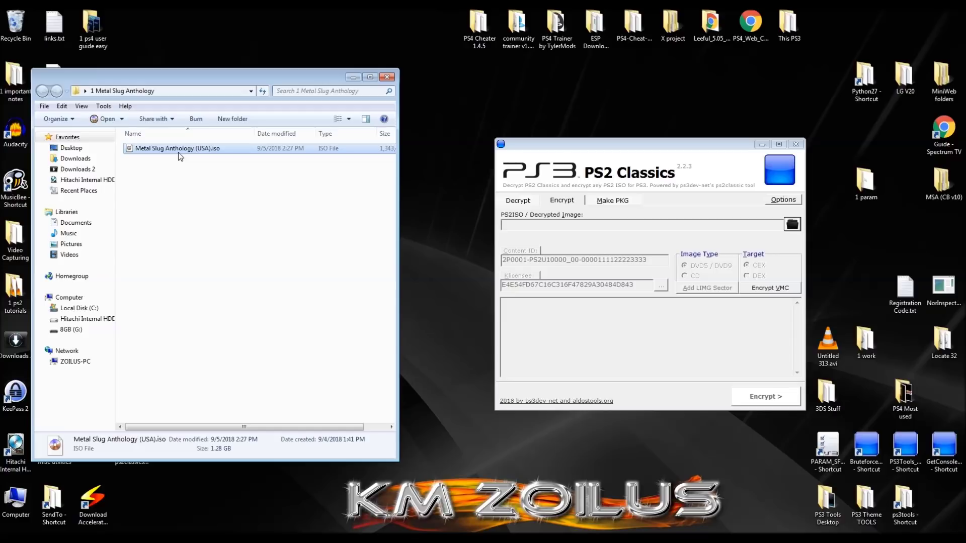
{"action": "left_click", "coordinate": [181, 149]}
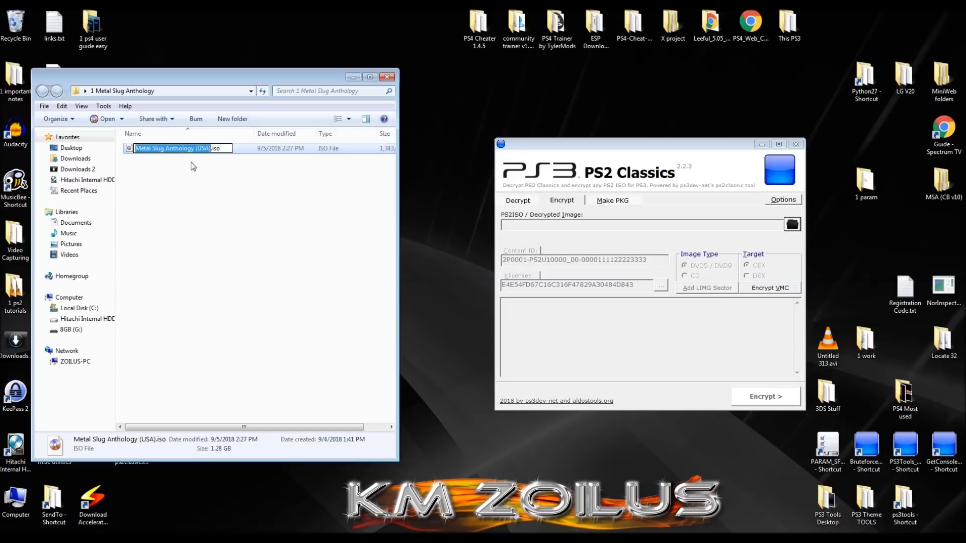
{"action": "left_click", "coordinate": [193, 158]}
{"action": "left_click", "coordinate": [192, 154]}
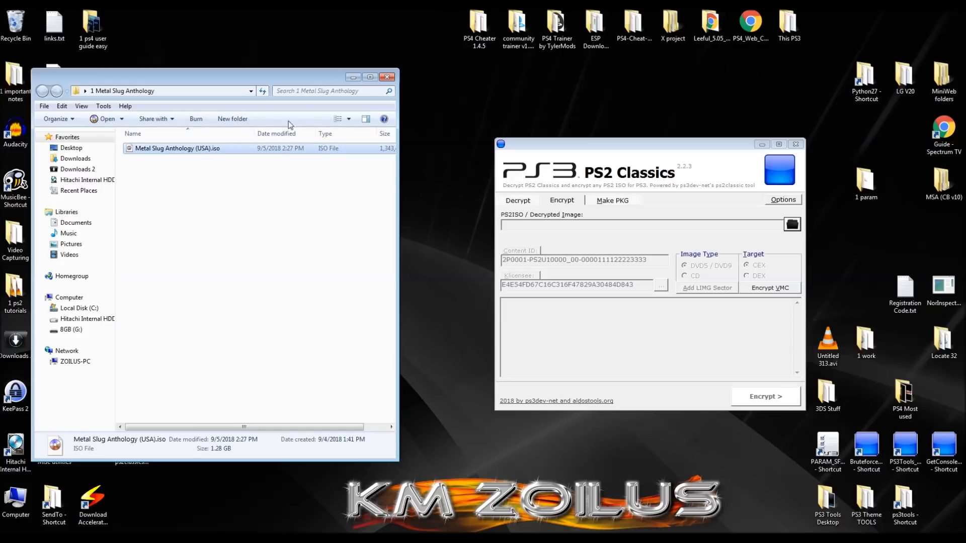
{"action": "left_click", "coordinate": [387, 77]}
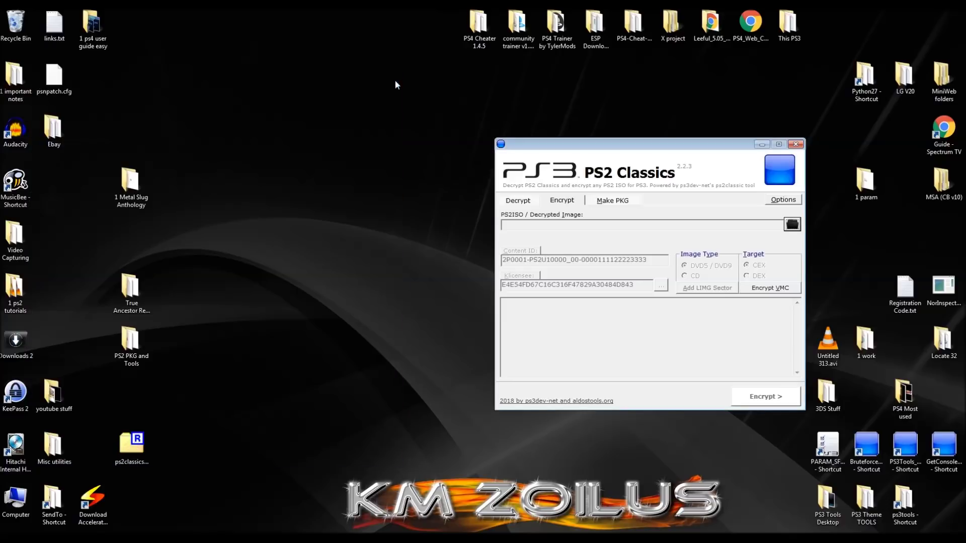
Step: Load Metal Slug Anthology (USA).iso into PS2 Classics GUI, showing title ID SLUS-21550
{"action": "left_click", "coordinate": [793, 227]}
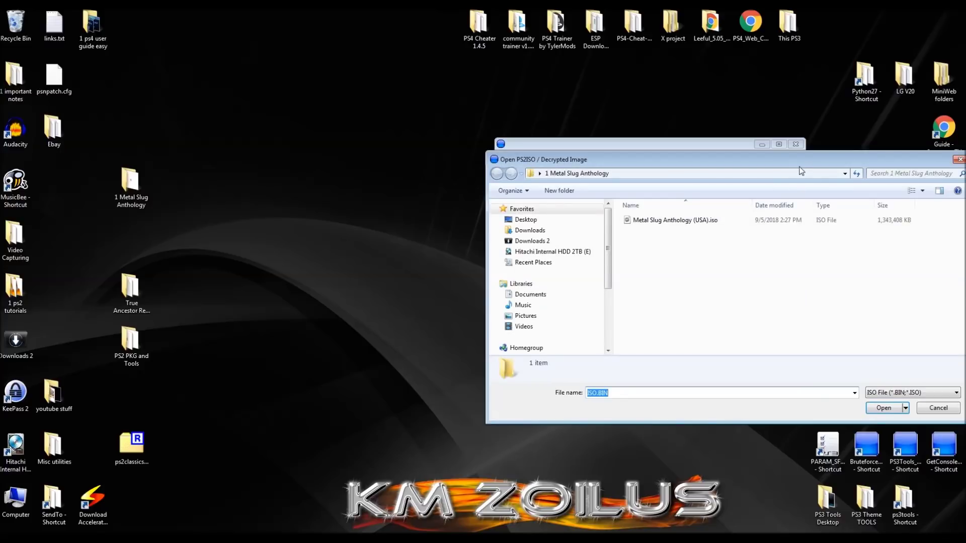
{"action": "left_click_drag", "start_coordinate": [804, 164], "coordinate": [714, 140]}
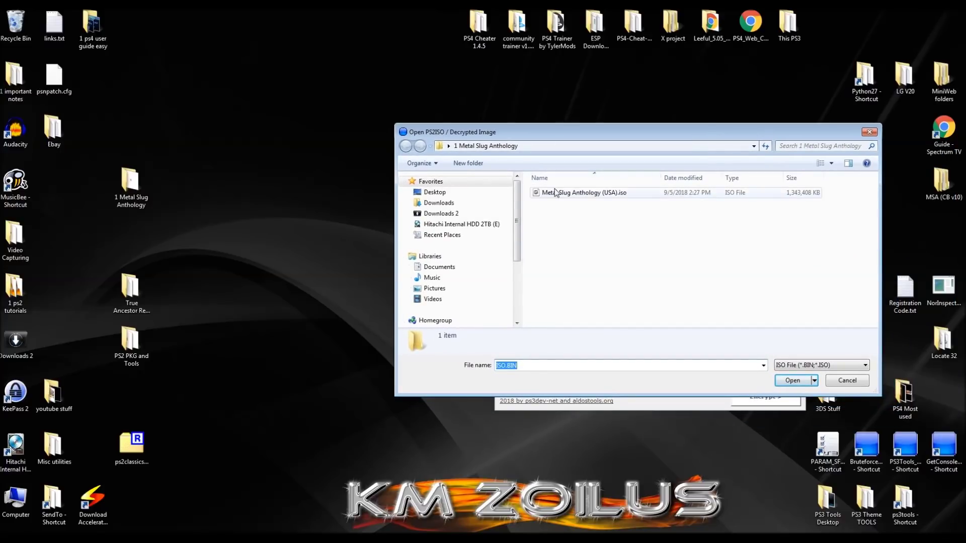
{"action": "left_click", "coordinate": [567, 196]}
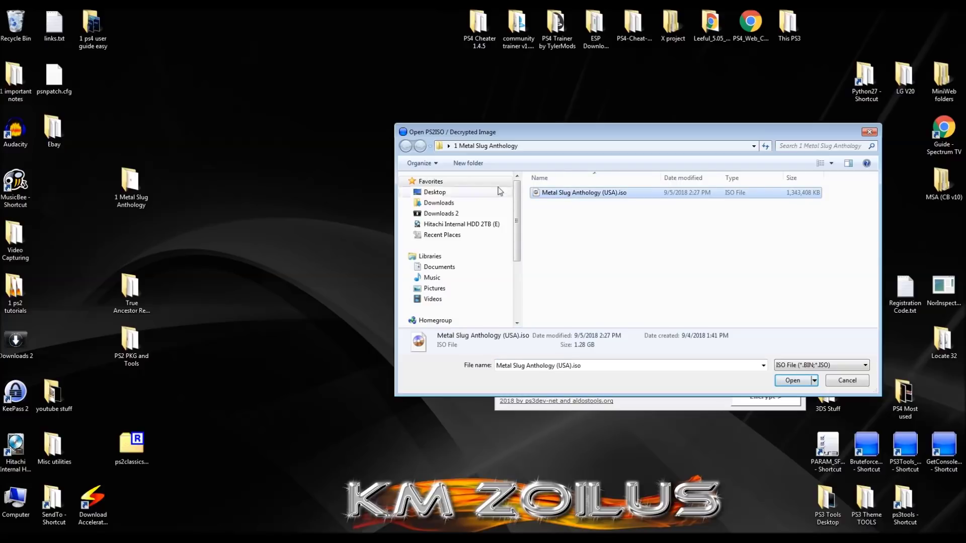
{"action": "left_click", "coordinate": [792, 381]}
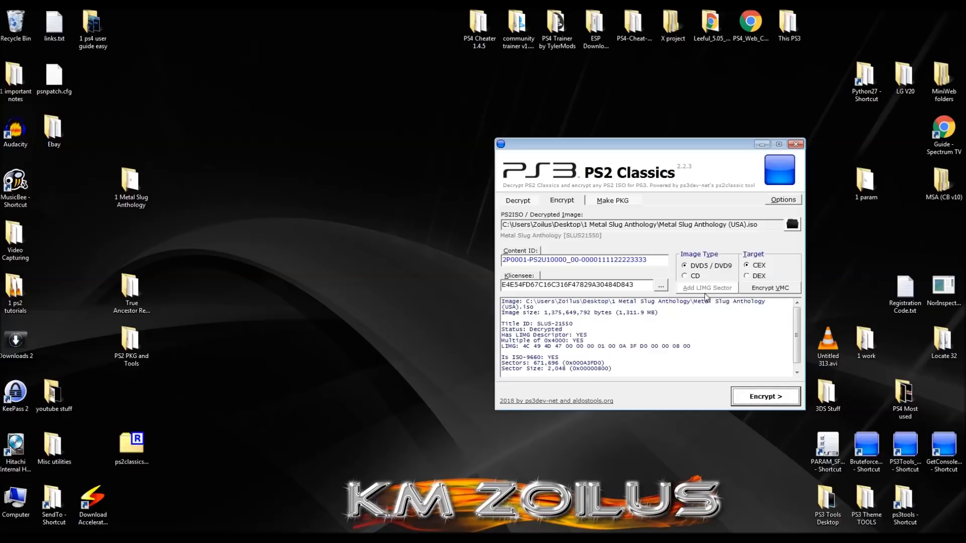
Step: Check the ISO inside the 1 Metal Slug Anthology folder, then close that folder window
{"action": "double_click", "coordinate": [131, 185]}
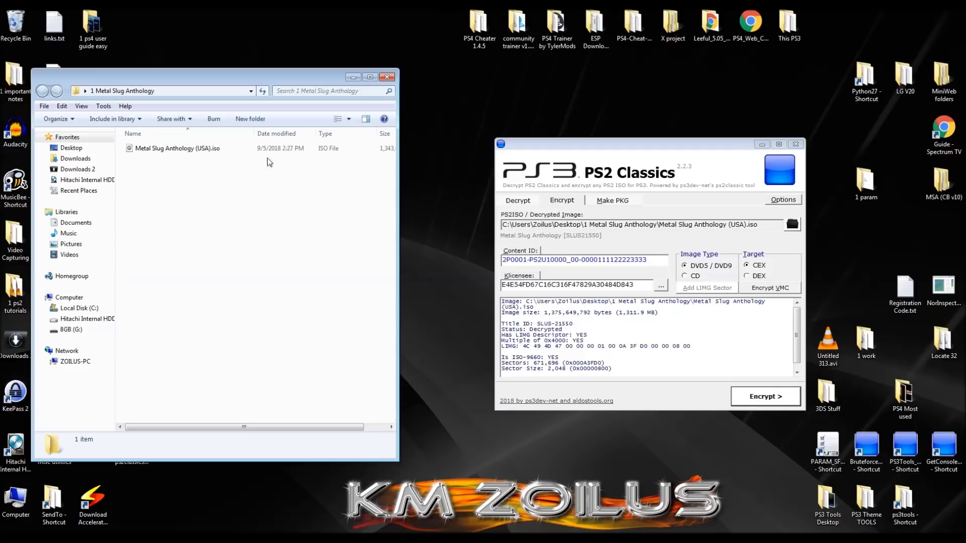
{"action": "left_click", "coordinate": [202, 151]}
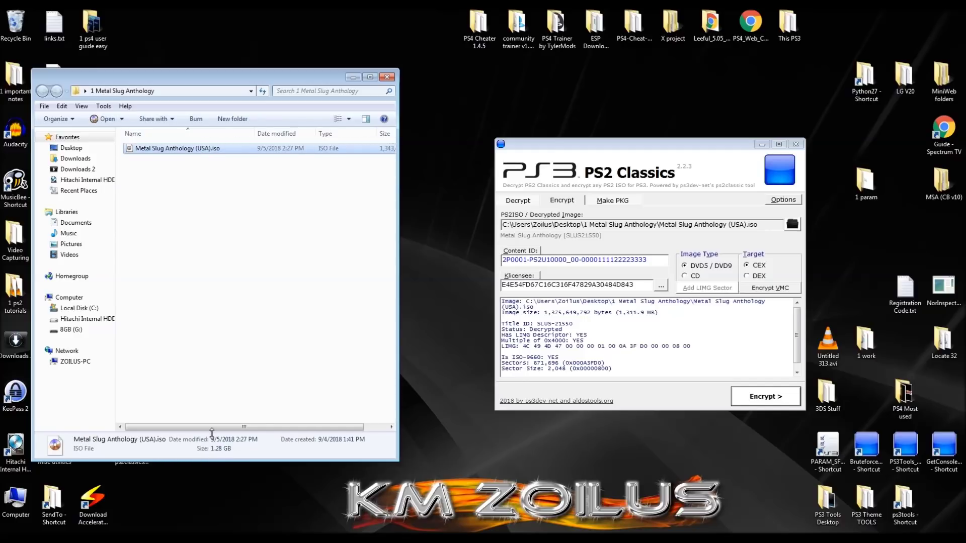
{"action": "left_click", "coordinate": [387, 77]}
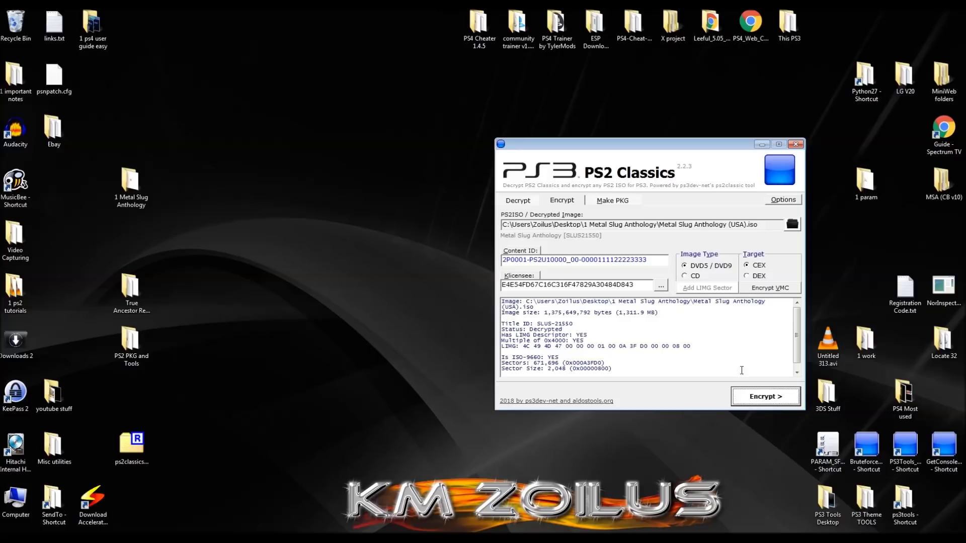
Step: Encrypt the loaded image to ISO.BIN.ENC and acknowledge the Finished message
{"action": "left_click", "coordinate": [763, 399]}
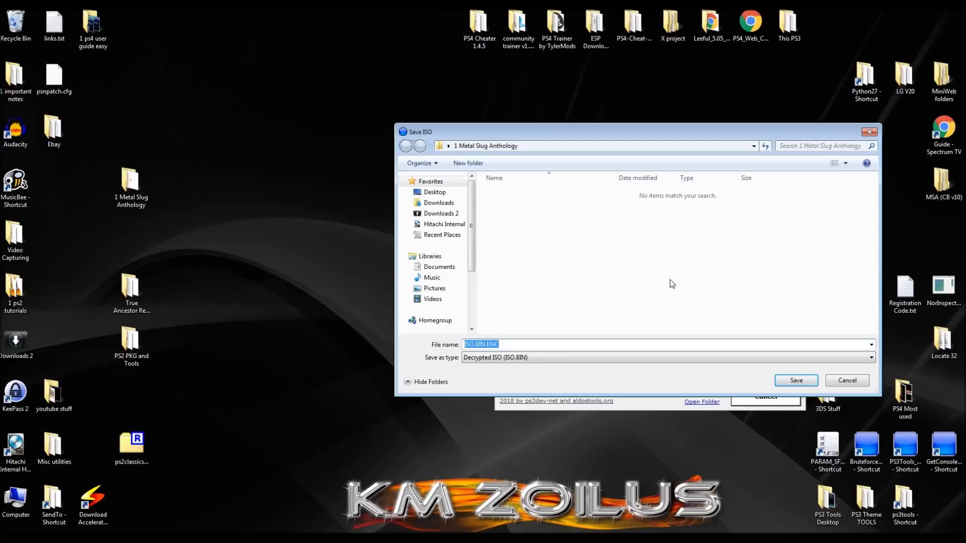
{"action": "left_click", "coordinate": [796, 380]}
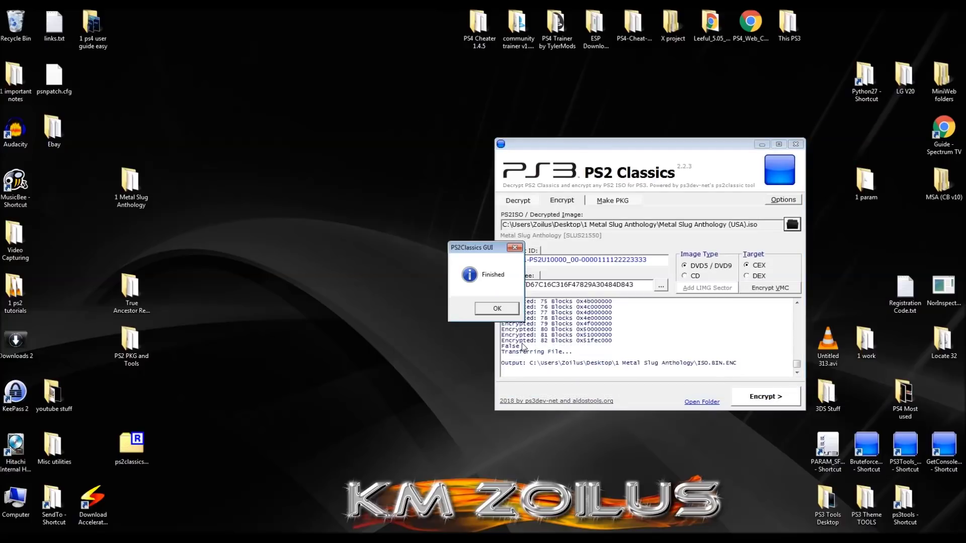
{"action": "left_click", "coordinate": [495, 308]}
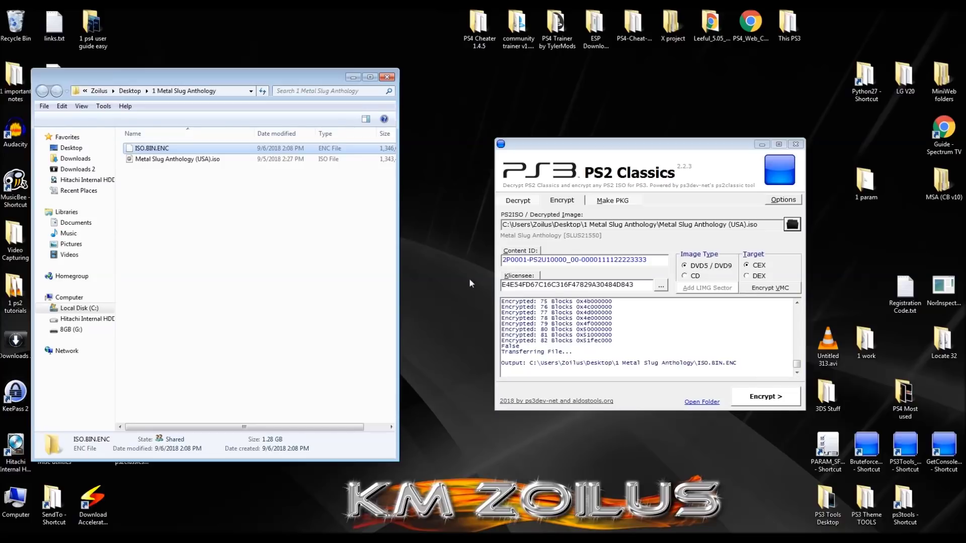
Step: Compare ISO.BIN.ENC (1,346,048 KB) against the original 1,343,408 KB ISO, then close PS2 Classics
{"action": "left_click", "coordinate": [178, 162]}
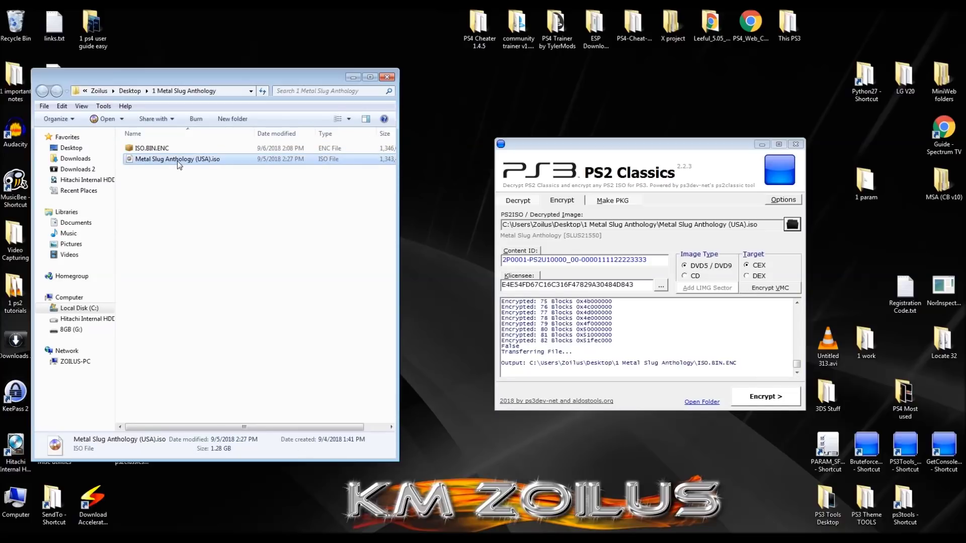
{"action": "left_click", "coordinate": [164, 150]}
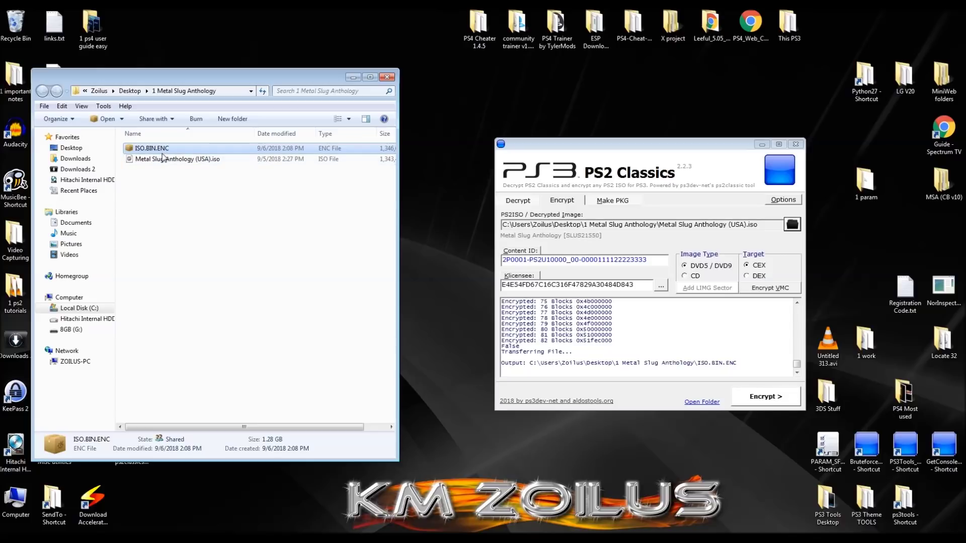
{"action": "left_click", "coordinate": [167, 158]}
{"action": "left_click", "coordinate": [163, 150]}
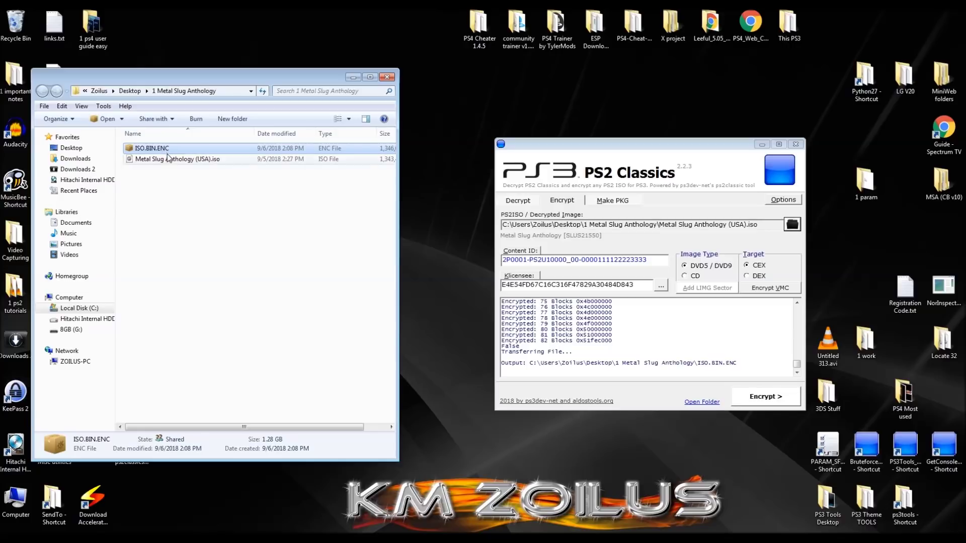
{"action": "left_click", "coordinate": [171, 158]}
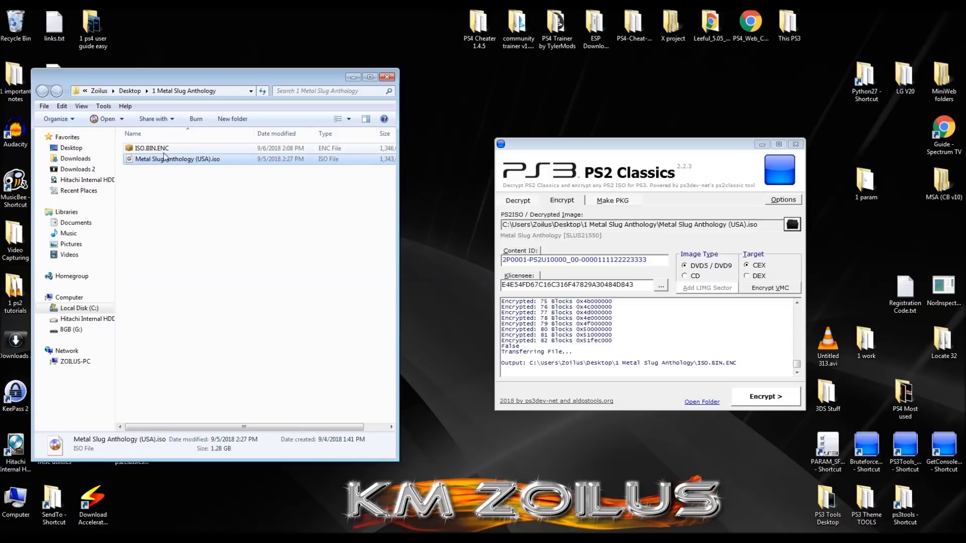
{"action": "left_click", "coordinate": [163, 151]}
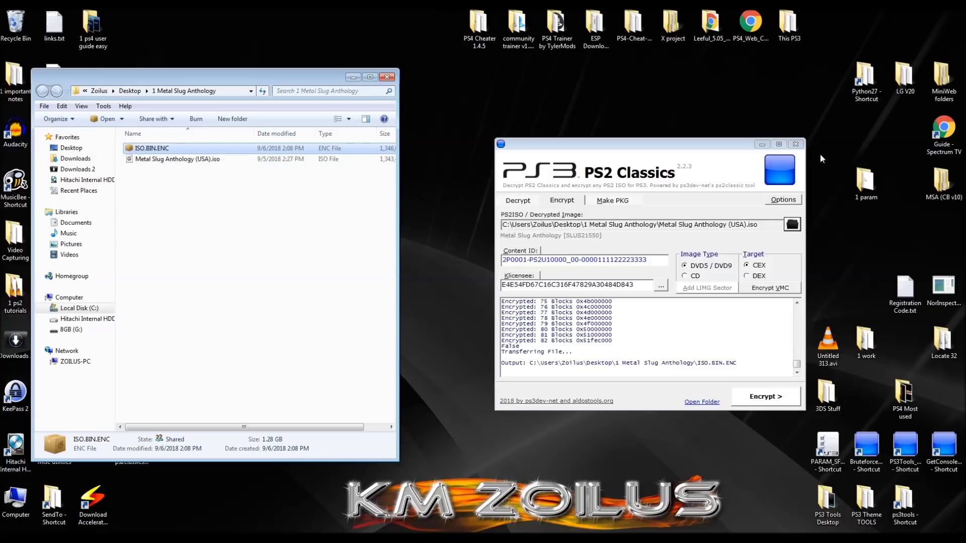
{"action": "left_click", "coordinate": [795, 144]}
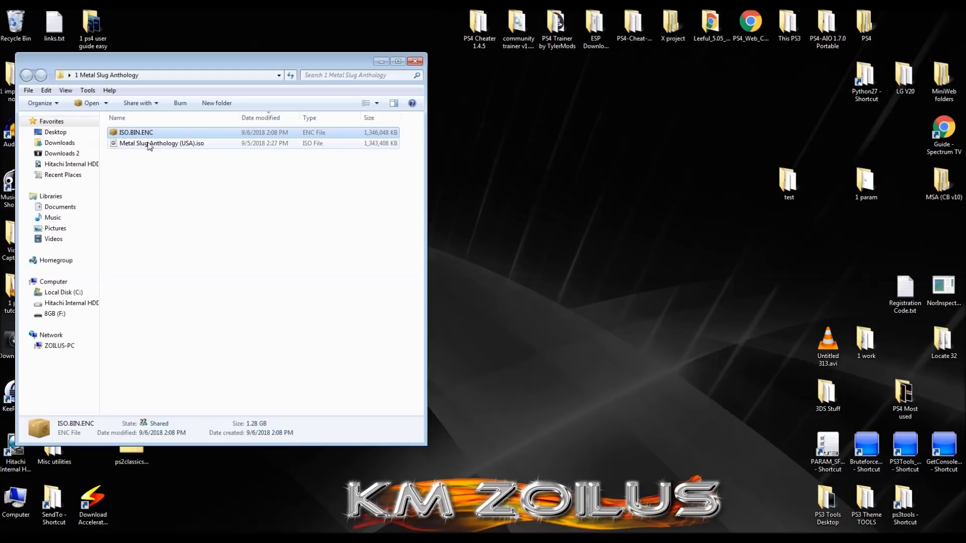
{"action": "left_click", "coordinate": [149, 144]}
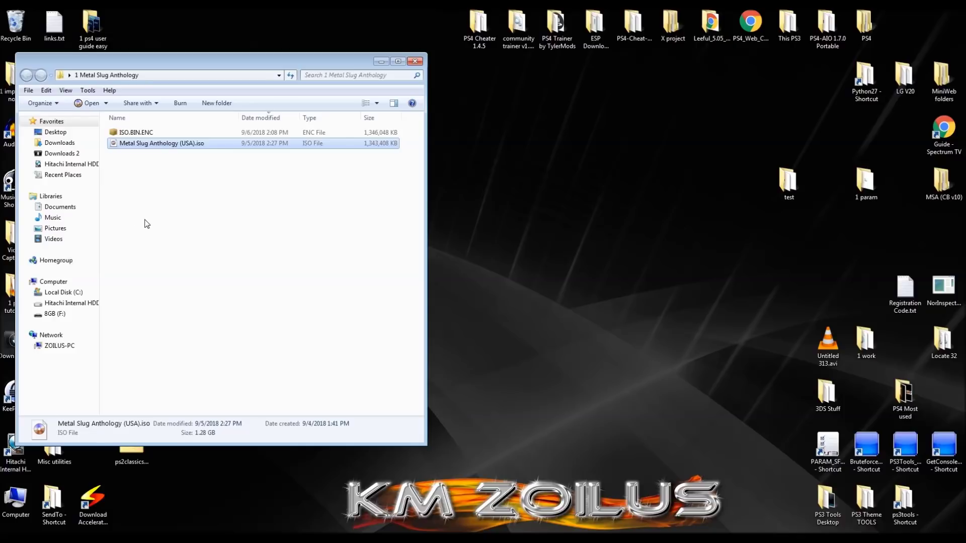
Step: Delete ISO.BIN.ENC to the recycle bin and open Computer in a second Explorer window
{"action": "left_click", "coordinate": [157, 133]}
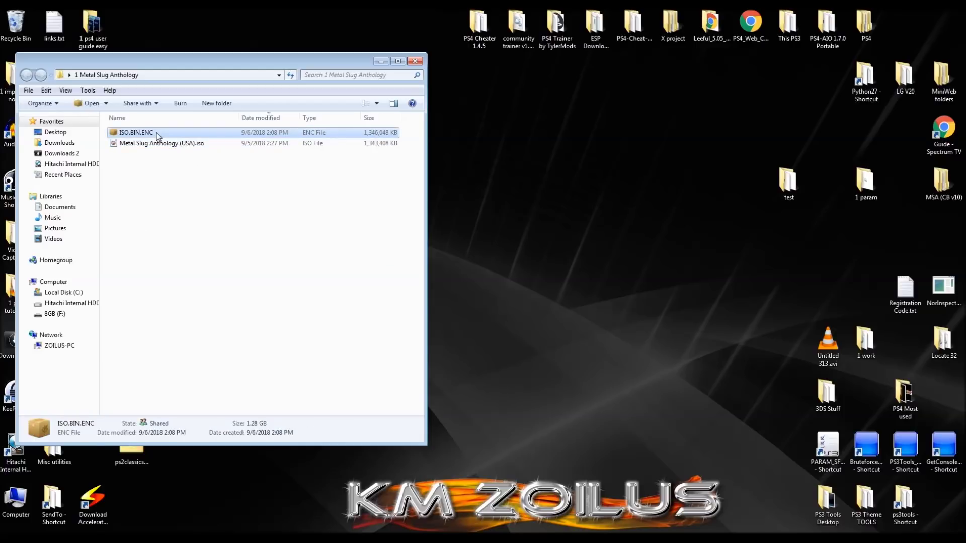
{"action": "key", "text": "Delete"}
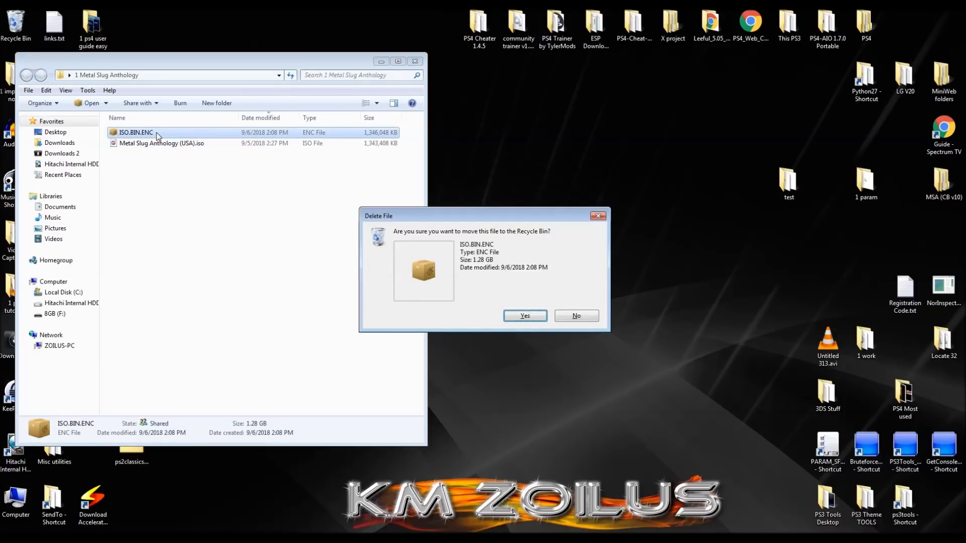
{"action": "key", "text": "Return"}
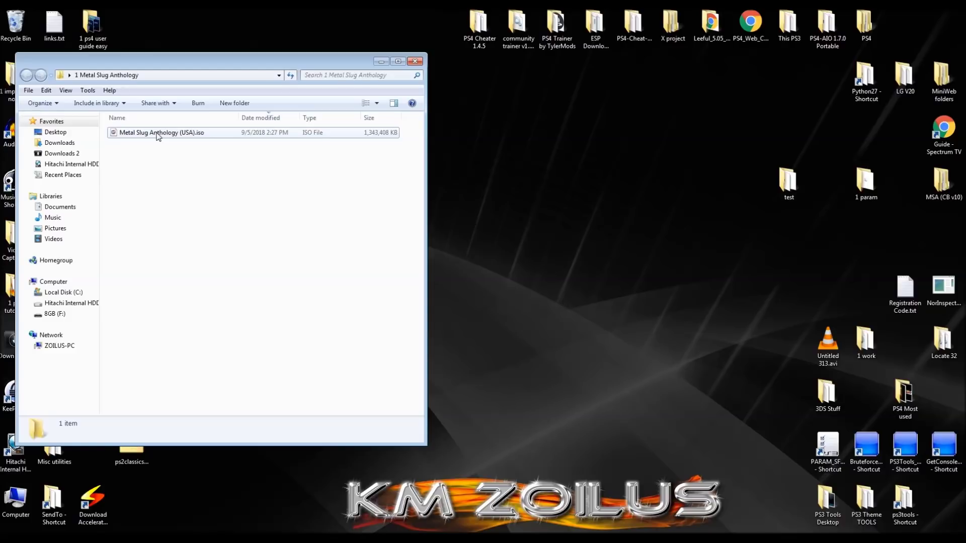
{"action": "left_click", "coordinate": [158, 134]}
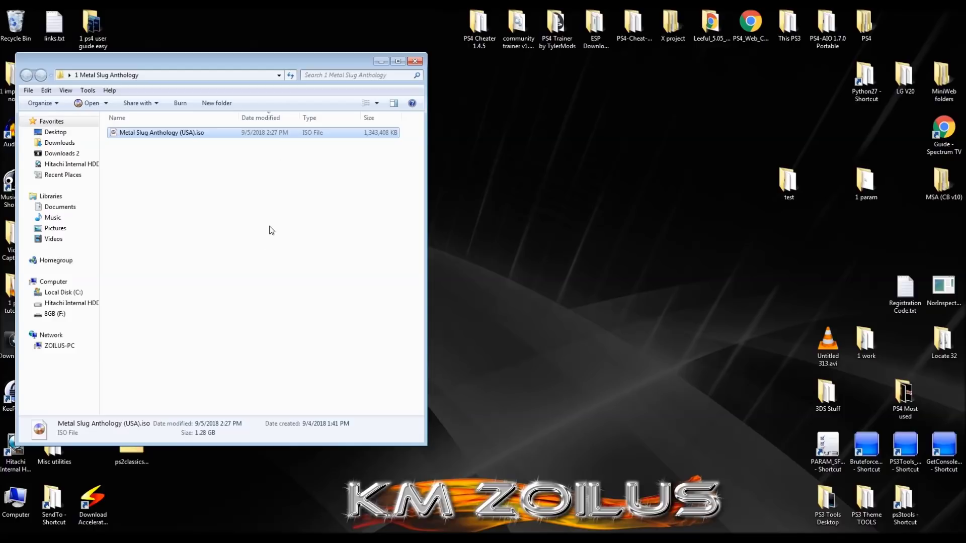
{"action": "double_click", "coordinate": [17, 500]}
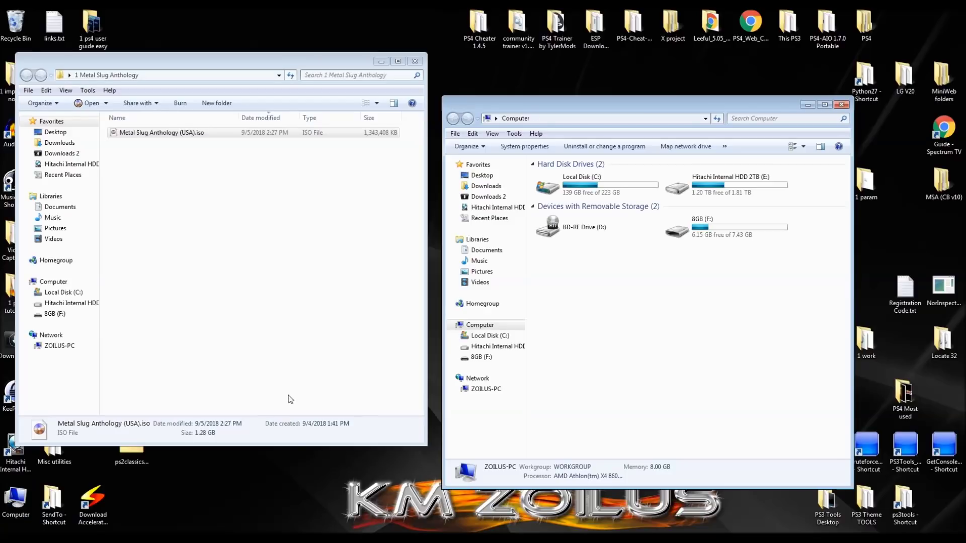
Step: Open PS2ISO on the 8GB (F:) drive and drag Metal Slug Anthology (USA).iso into it
{"action": "double_click", "coordinate": [725, 224]}
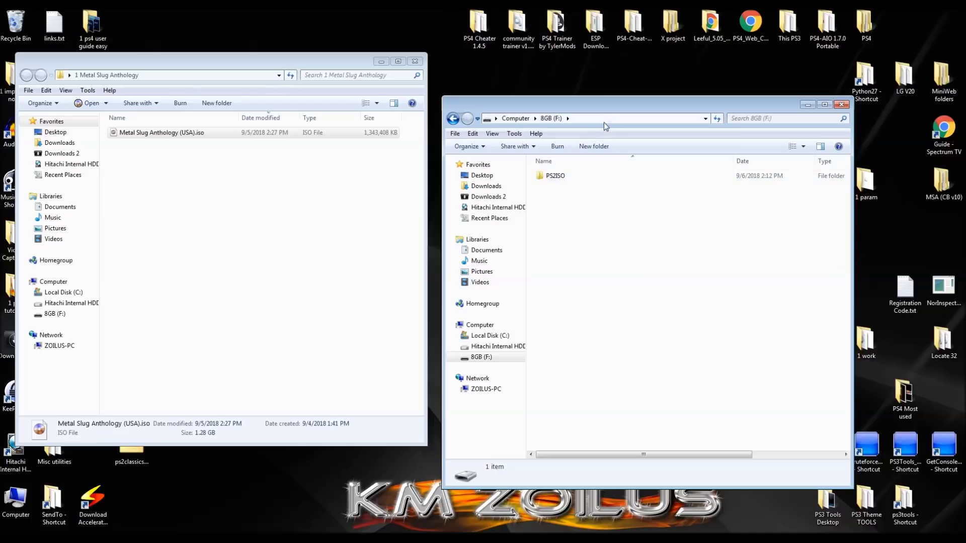
{"action": "left_click_drag", "start_coordinate": [617, 107], "coordinate": [631, 87]}
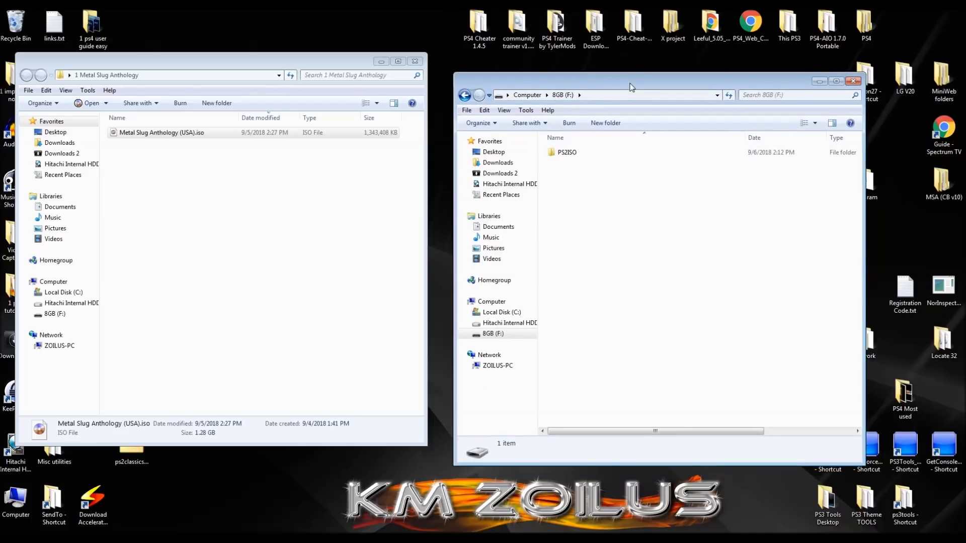
{"action": "double_click", "coordinate": [567, 152]}
{"action": "left_click_drag", "start_coordinate": [171, 133], "coordinate": [242, 188]}
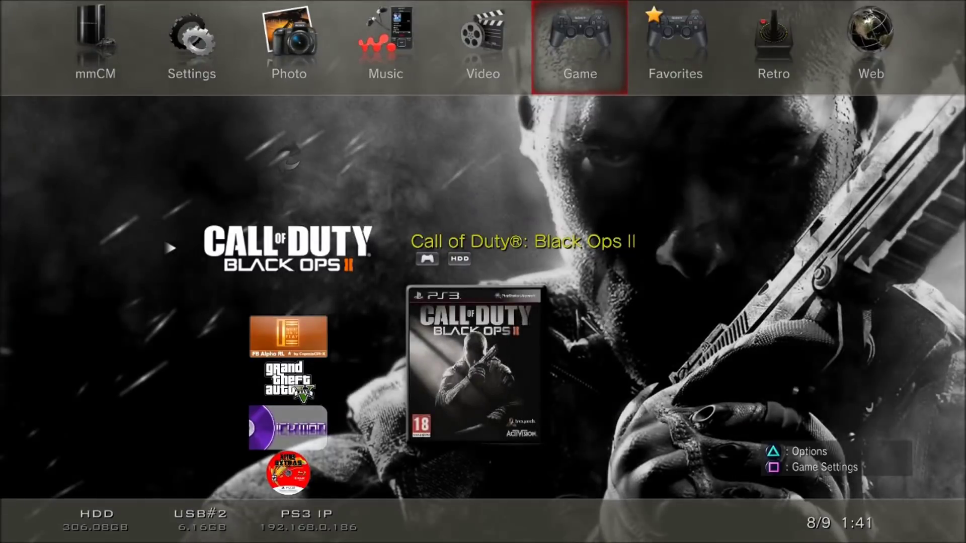
Step: Open multiMAN's file manager and inspect dev_hdd0/PS2ISO's game images, then go back up
{"action": "key", "text": "Left"}
{"action": "key", "text": "Left"}
{"action": "key", "text": "Left"}
{"action": "key", "text": "Left"}
{"action": "key", "text": "Left"}
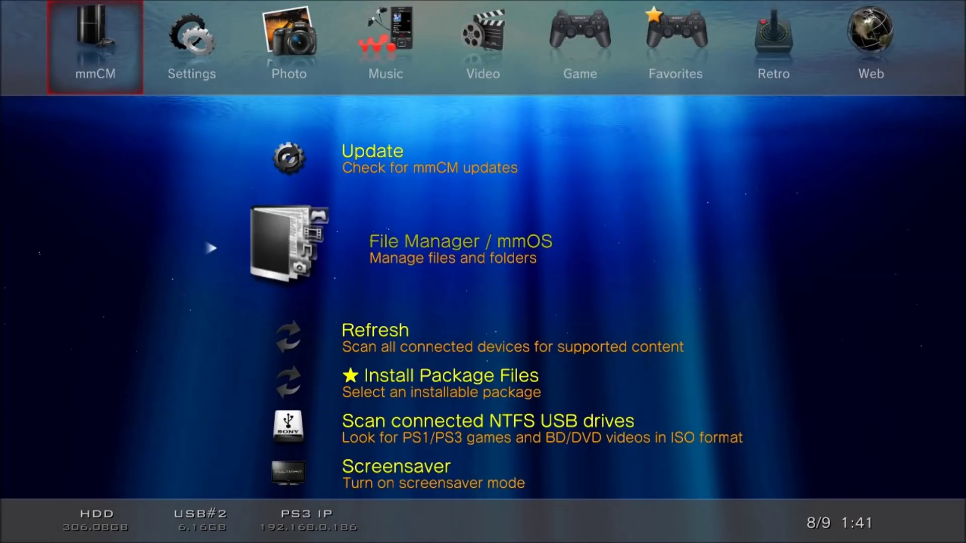
{"action": "key", "text": "Return"}
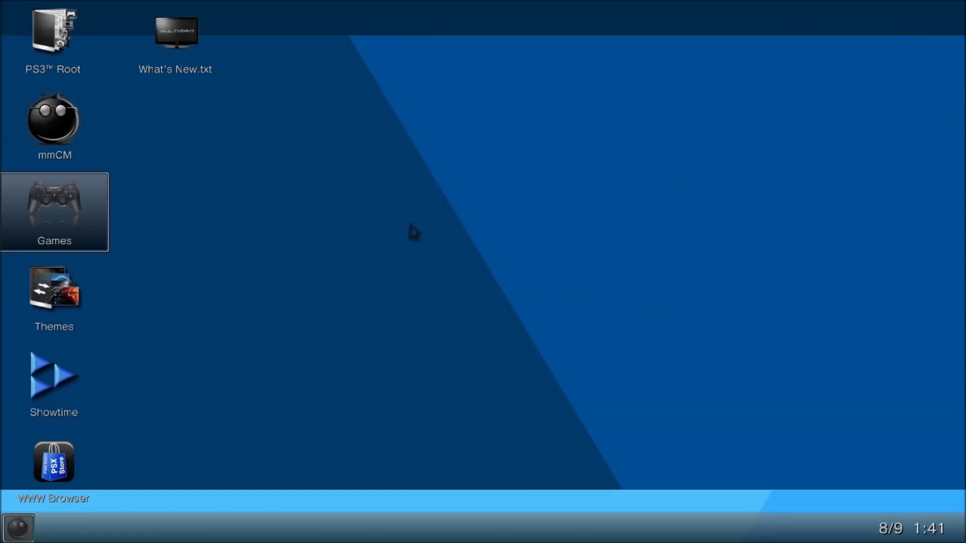
{"action": "left_click", "coordinate": [63, 63]}
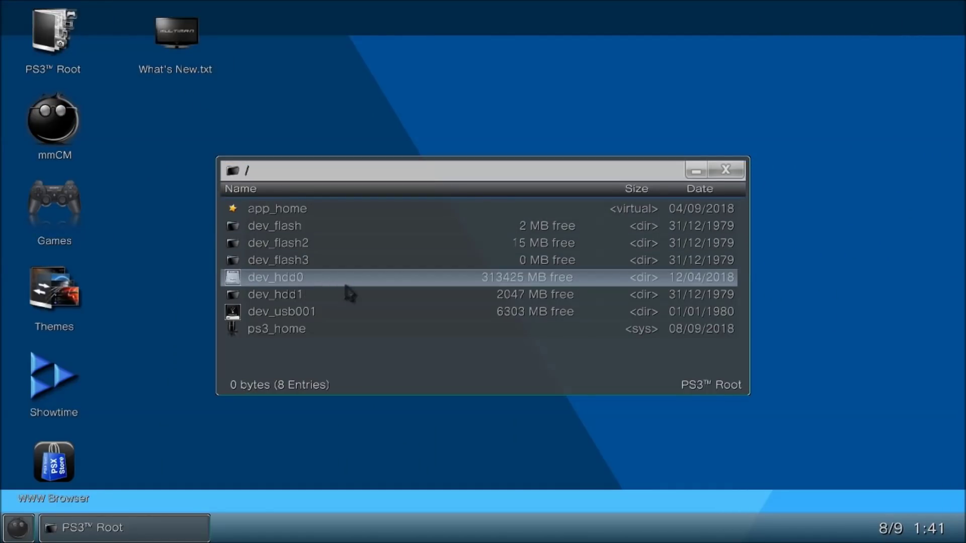
{"action": "left_click", "coordinate": [346, 286]}
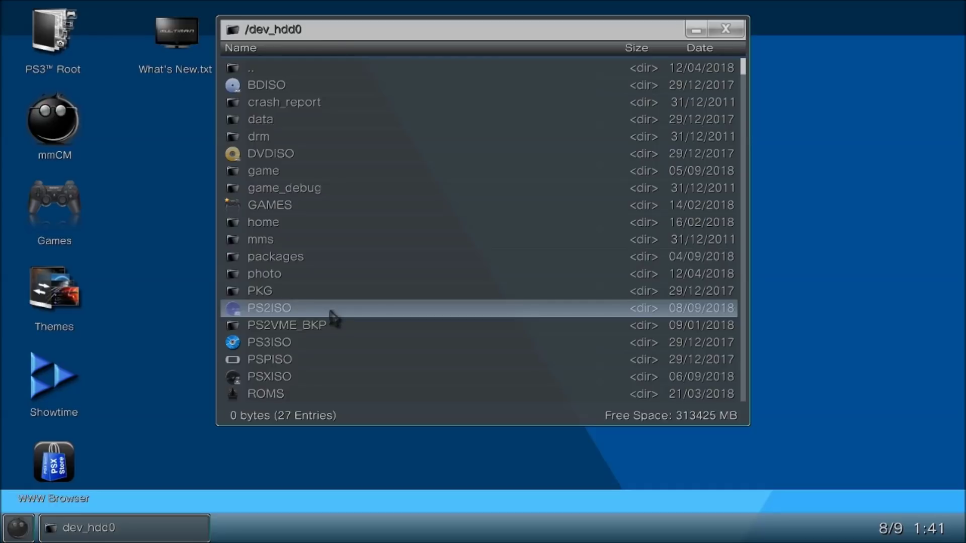
{"action": "double_click", "coordinate": [332, 308]}
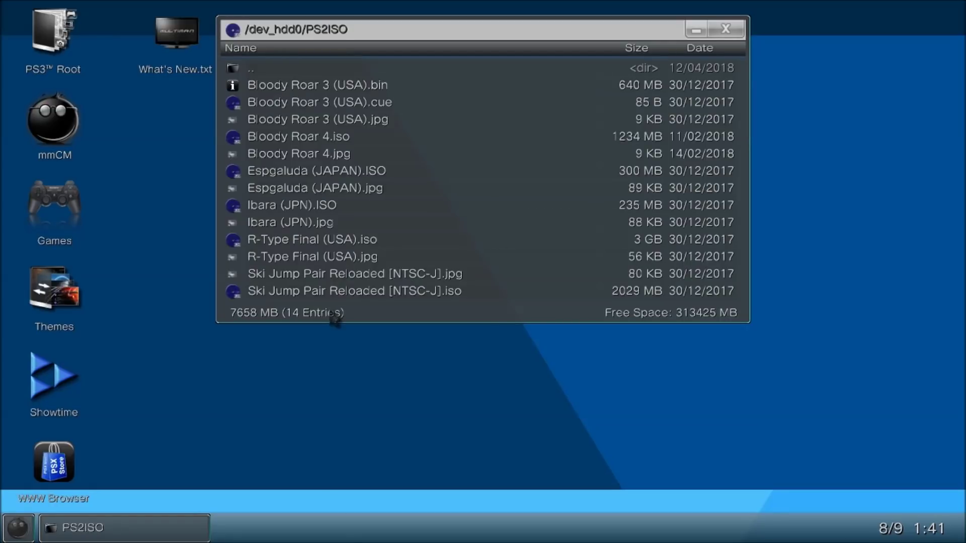
{"action": "scroll", "coordinate": [372, 190], "scroll_direction": "down", "scroll_amount": 1}
{"action": "scroll", "coordinate": [372, 190], "scroll_direction": "up", "scroll_amount": 1}
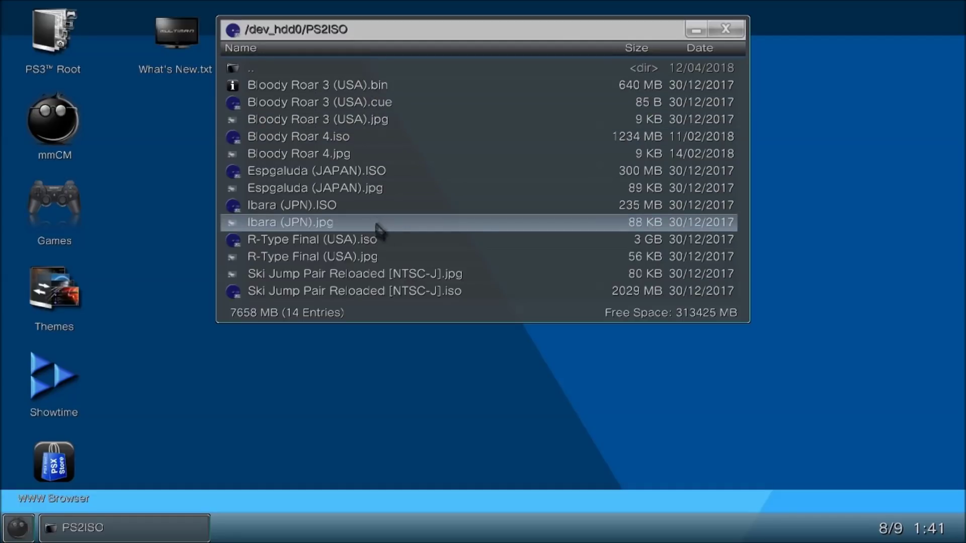
{"action": "scroll", "coordinate": [474, 205], "scroll_direction": "down", "scroll_amount": 1}
{"action": "scroll", "coordinate": [475, 205], "scroll_direction": "up", "scroll_amount": 1}
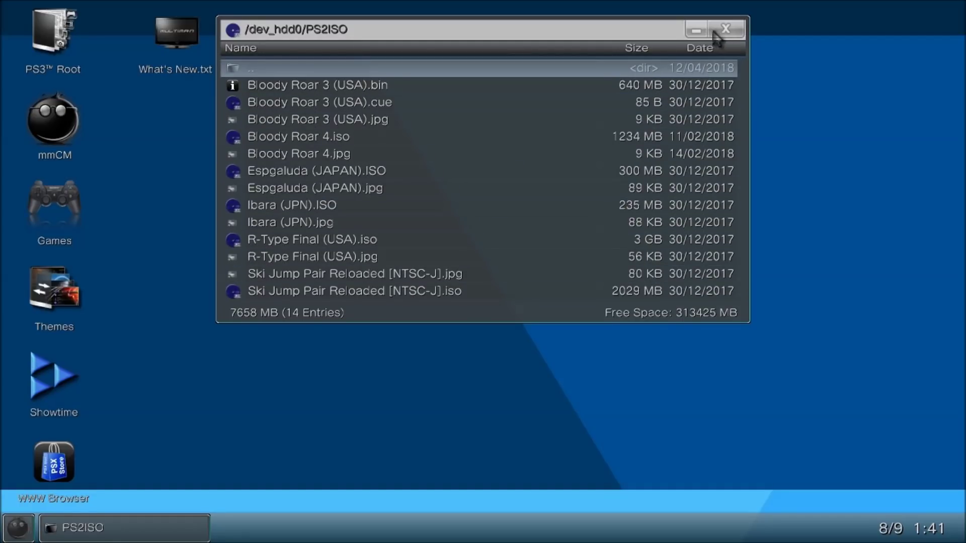
{"action": "left_click", "coordinate": [707, 67]}
Step: Open dev_usb001/PS2ISO to confirm Metal Slug Anthology (USA).iso is there
{"action": "key", "text": "BackSpace"}
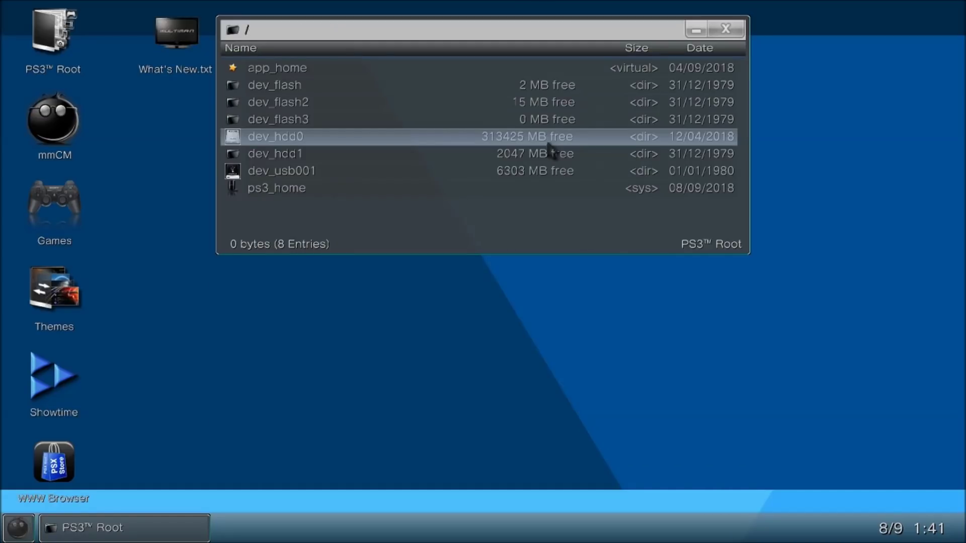
{"action": "left_click", "coordinate": [305, 172]}
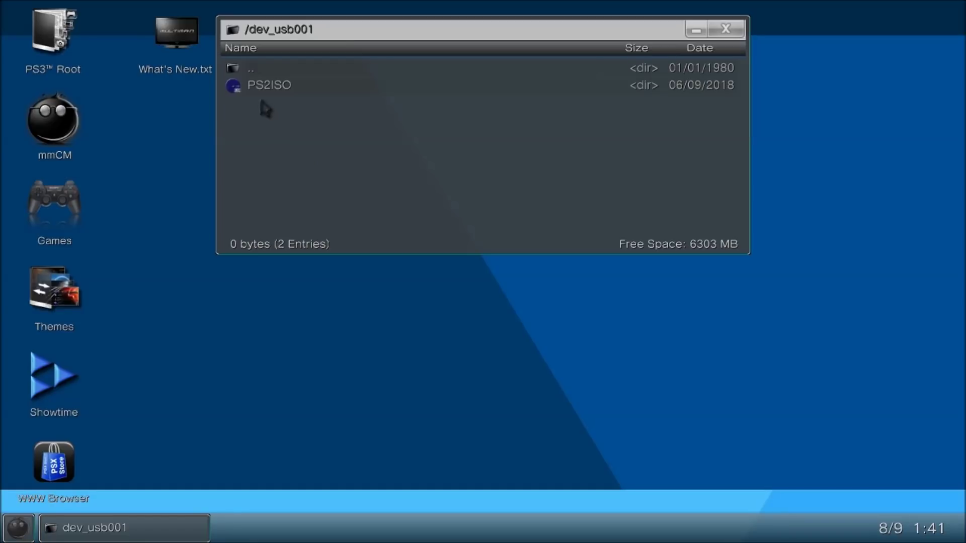
{"action": "left_click", "coordinate": [269, 90]}
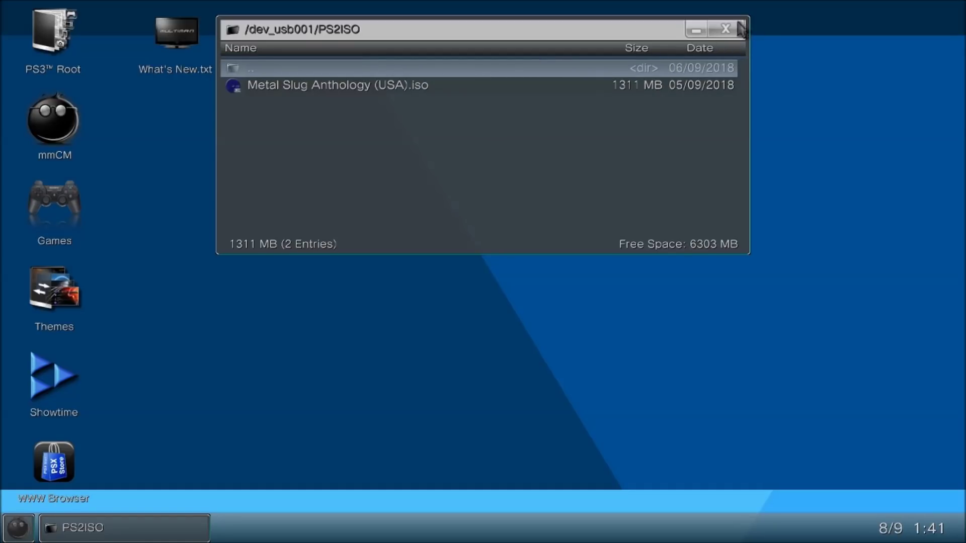
Step: Close the file browser, leave mmOS via Games, and return to the mmCM column
{"action": "left_click", "coordinate": [724, 31]}
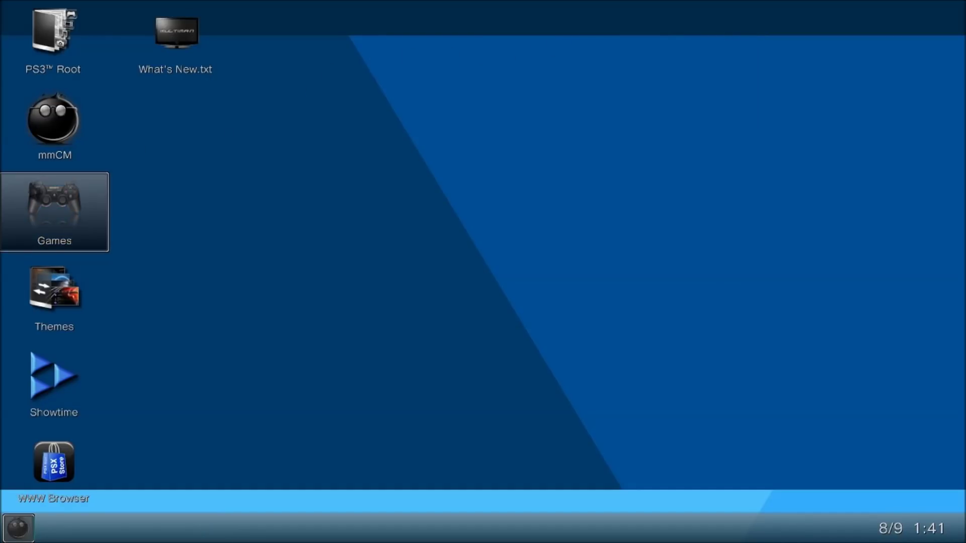
{"action": "left_click", "coordinate": [35, 196]}
{"action": "key", "text": "Return"}
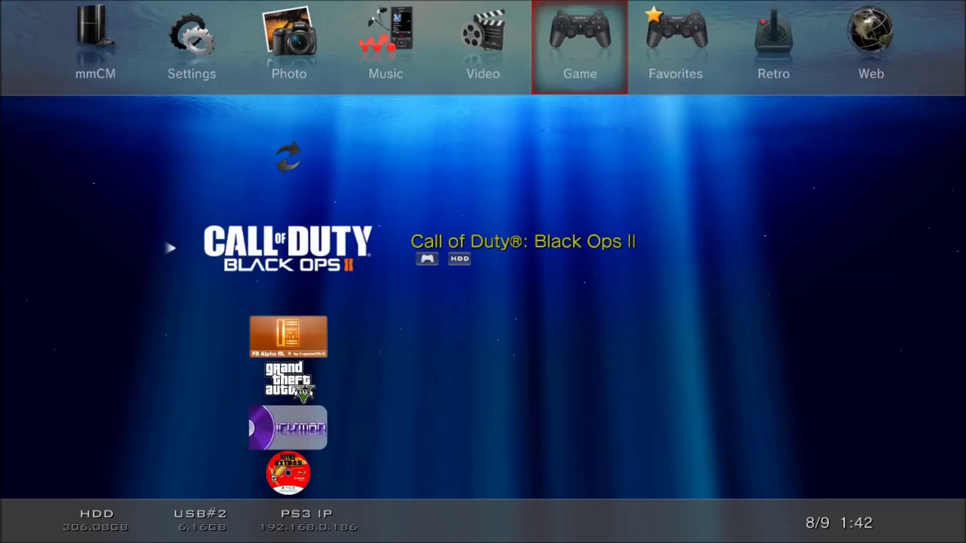
{"action": "key", "text": "Left"}
{"action": "key", "text": "Left"}
{"action": "key", "text": "Left"}
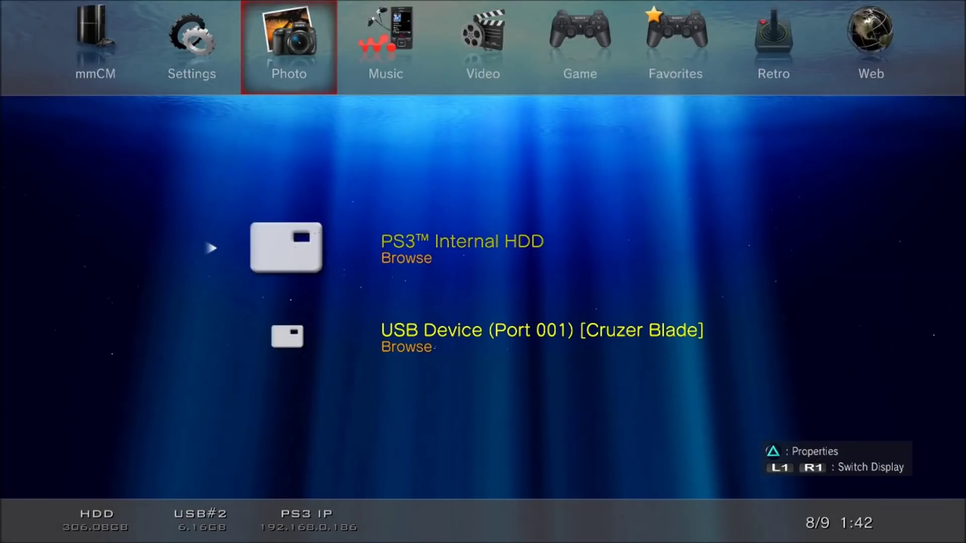
{"action": "key", "text": "Left"}
{"action": "key", "text": "Left"}
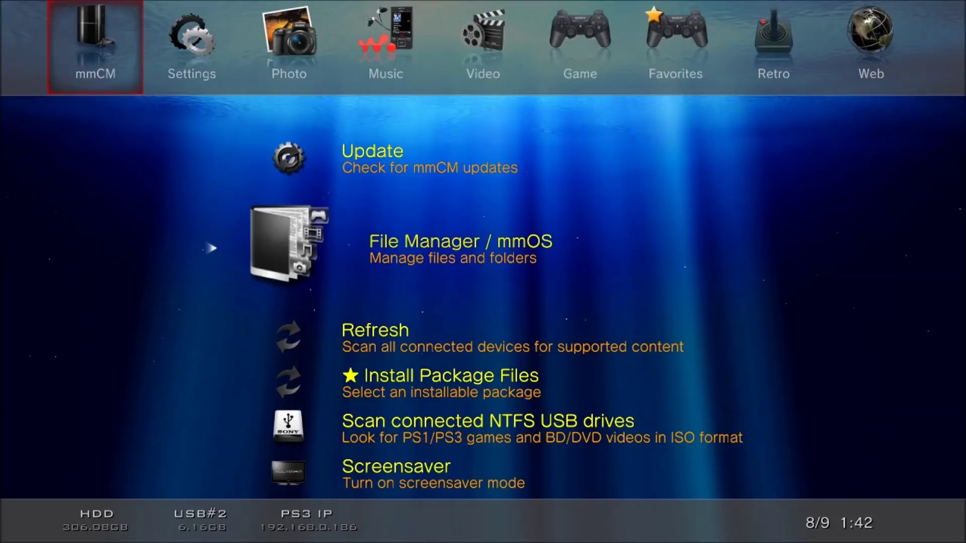
Step: Move down the mmCM column to 'Switch to multiMAN mode' to restart in multiMAN mode
{"action": "key", "text": "Right"}
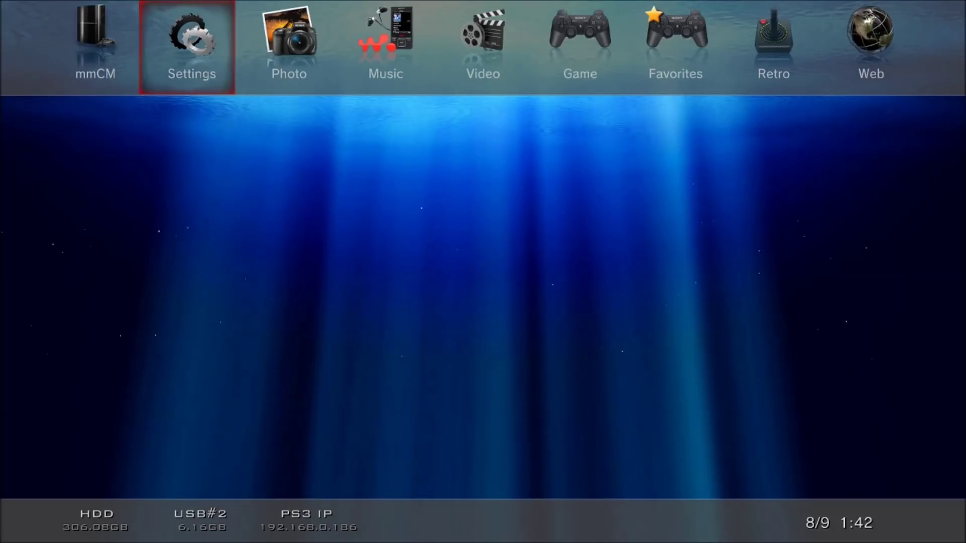
{"action": "key", "text": "Right"}
{"action": "key", "text": "Left"}
{"action": "key", "text": "Left"}
{"action": "key", "text": "Right"}
{"action": "key", "text": "Right"}
{"action": "key", "text": "Right"}
{"action": "key", "text": "Left"}
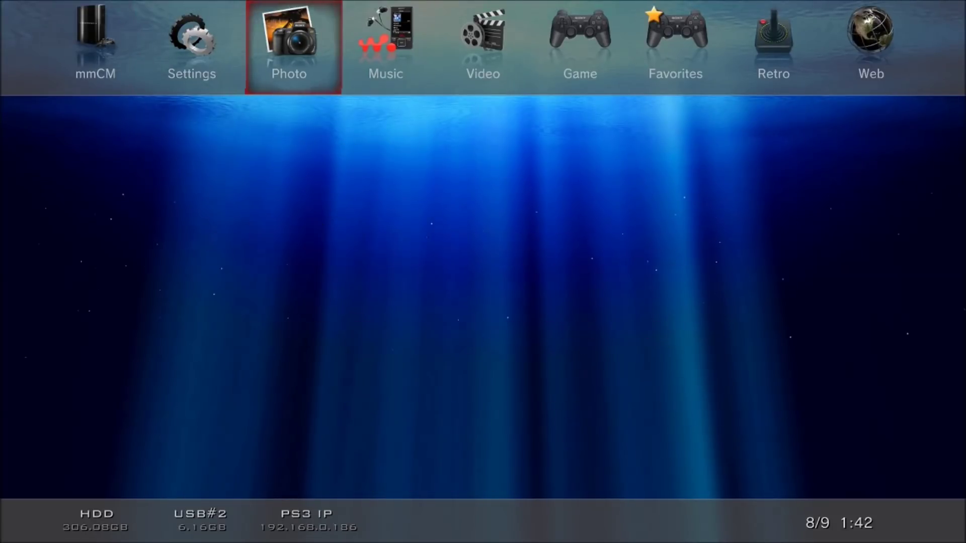
{"action": "key", "text": "Left"}
{"action": "key", "text": "Left"}
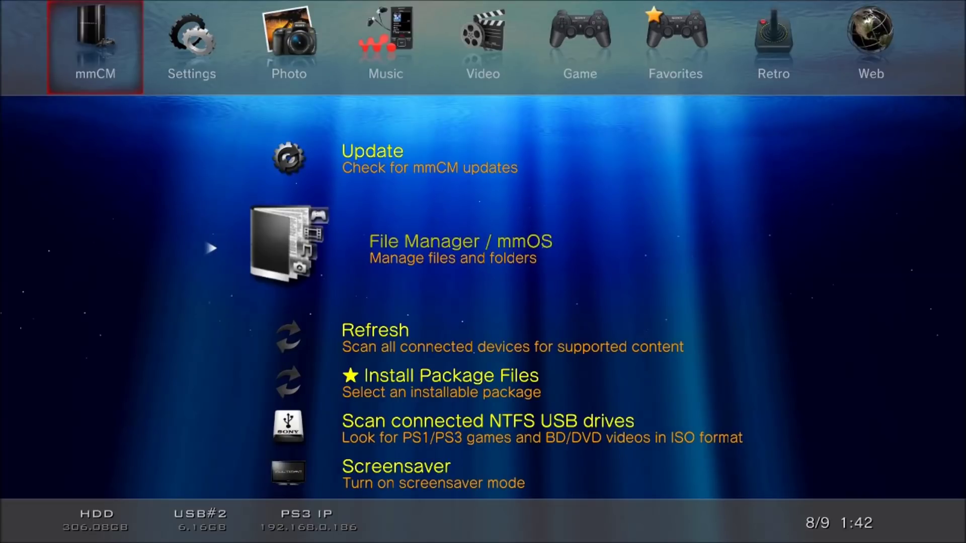
{"action": "key", "text": "Down"}
{"action": "key", "text": "Down"}
{"action": "key", "text": "Down"}
{"action": "key", "text": "Down"}
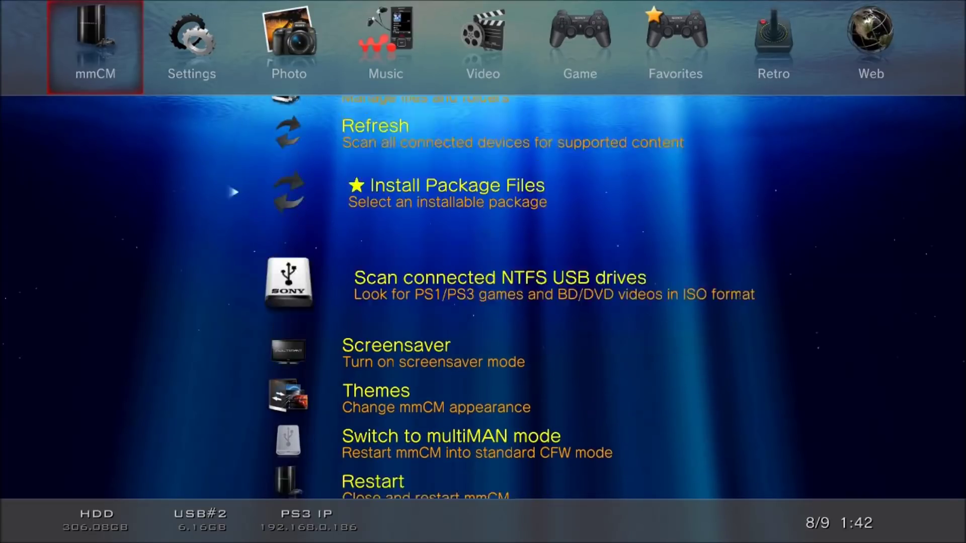
{"action": "key", "text": "Down"}
{"action": "key", "text": "Down"}
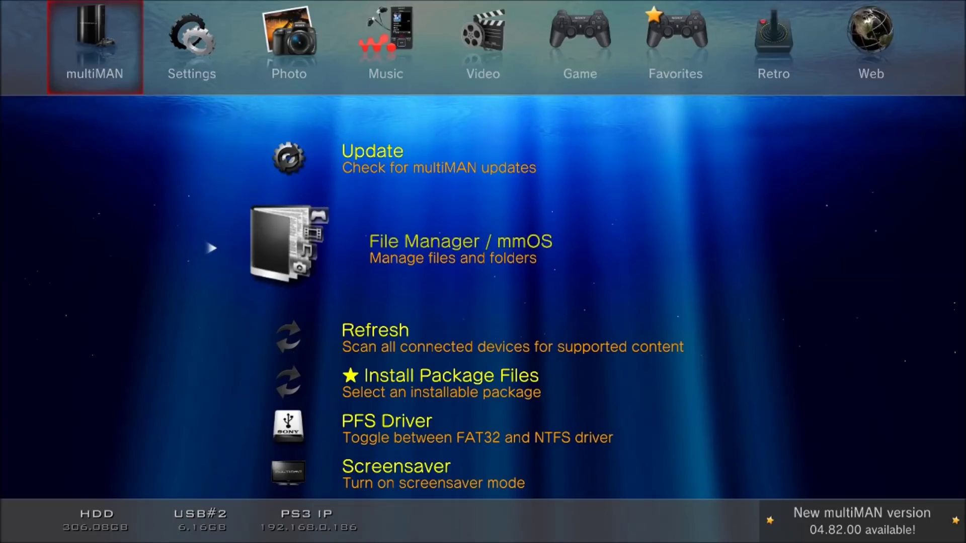
{"action": "key", "text": "Right"}
Step: Navigate across multiMAN's top categories to the Retro games category
{"action": "key", "text": "Left"}
{"action": "key", "text": "Right"}
{"action": "key", "text": "Left"}
{"action": "key", "text": "Right"}
{"action": "key", "text": "Left"}
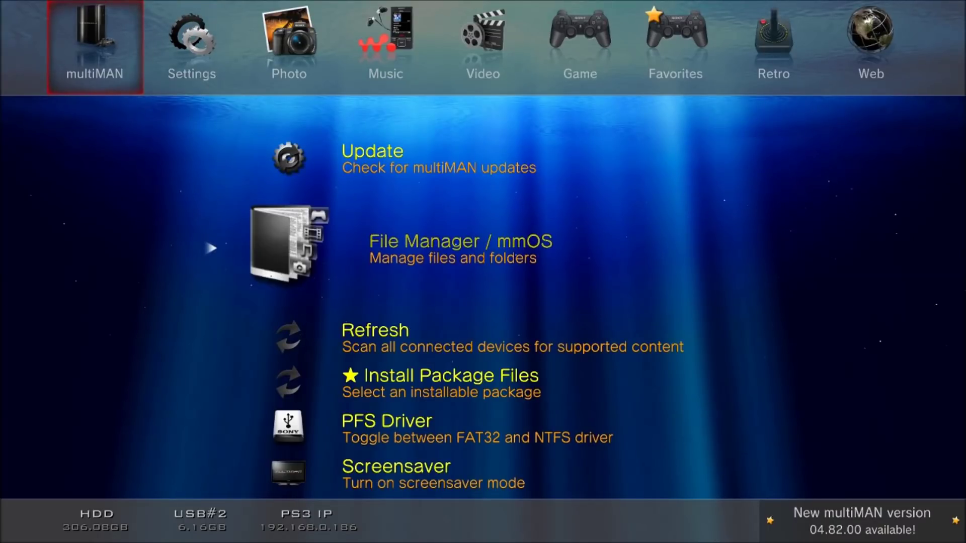
{"action": "key", "text": "Down"}
{"action": "key", "text": "Down"}
{"action": "key", "text": "Down"}
{"action": "key", "text": "Down"}
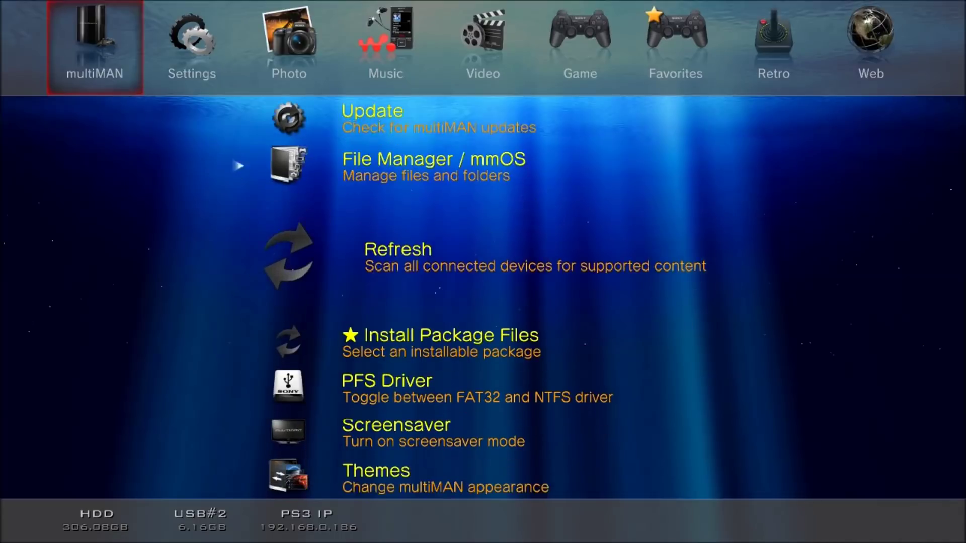
{"action": "key", "text": "Down"}
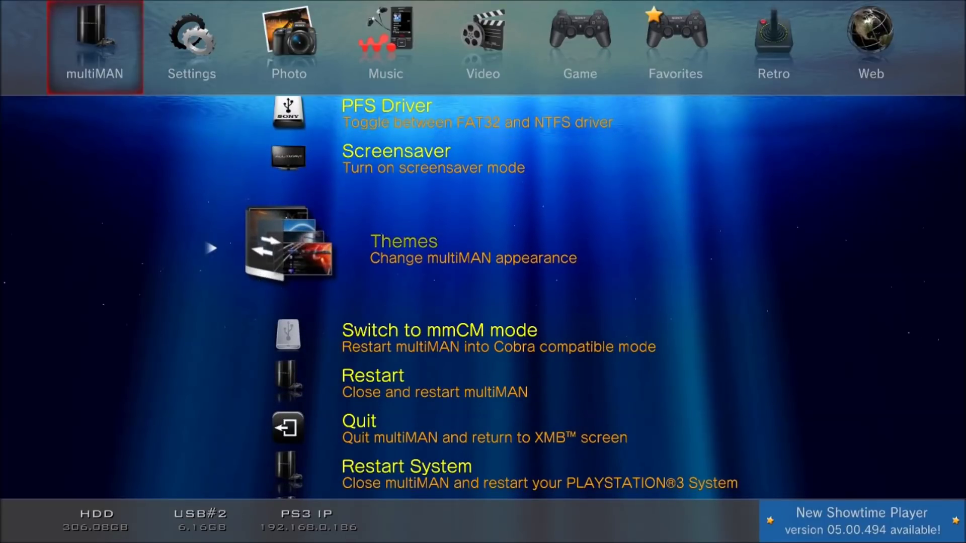
{"action": "key", "text": "Down"}
{"action": "key", "text": "Down"}
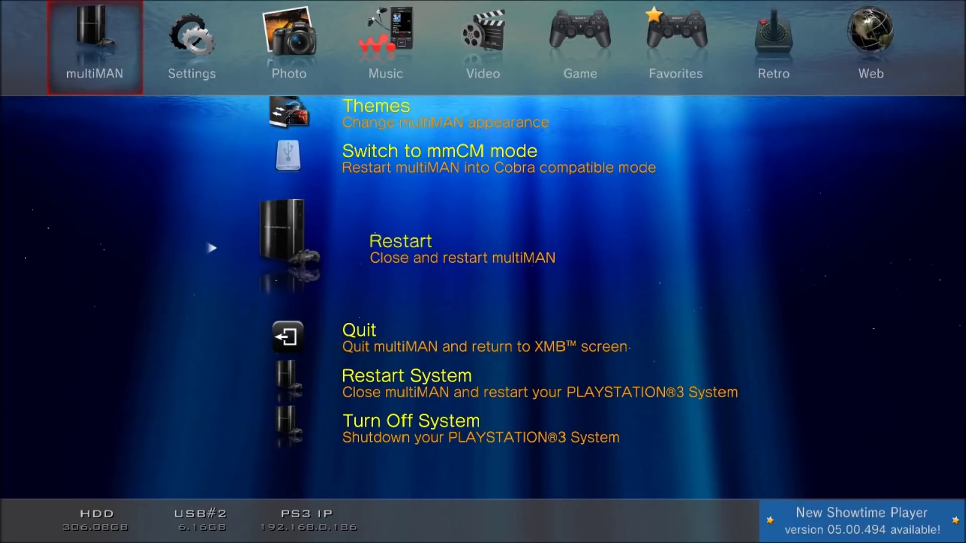
{"action": "key", "text": "Up"}
{"action": "key", "text": "Up"}
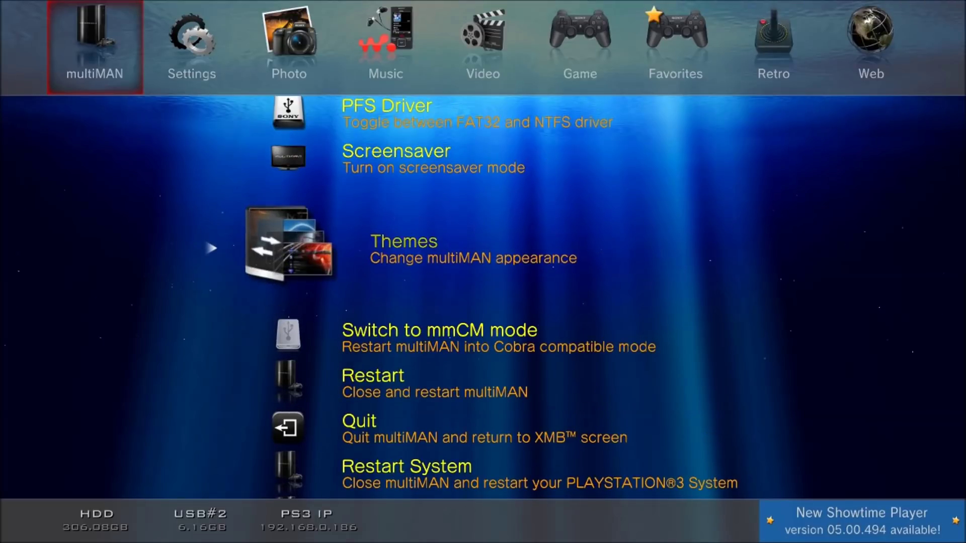
{"action": "key", "text": "Up"}
{"action": "key", "text": "Up"}
{"action": "key", "text": "Right"}
{"action": "key", "text": "Right"}
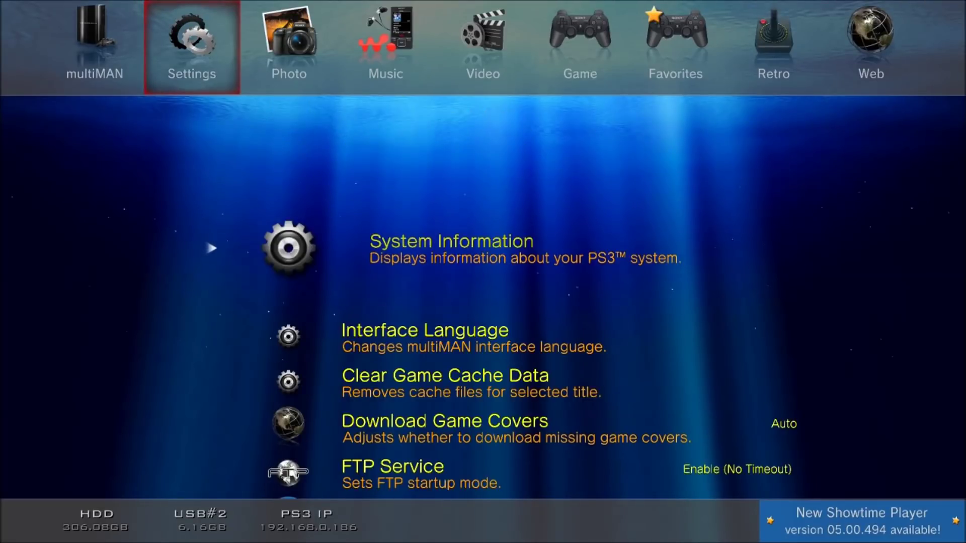
{"action": "key", "text": "Right"}
{"action": "key", "text": "Right"}
{"action": "key", "text": "Right"}
{"action": "key", "text": "Right"}
{"action": "key", "text": "Right"}
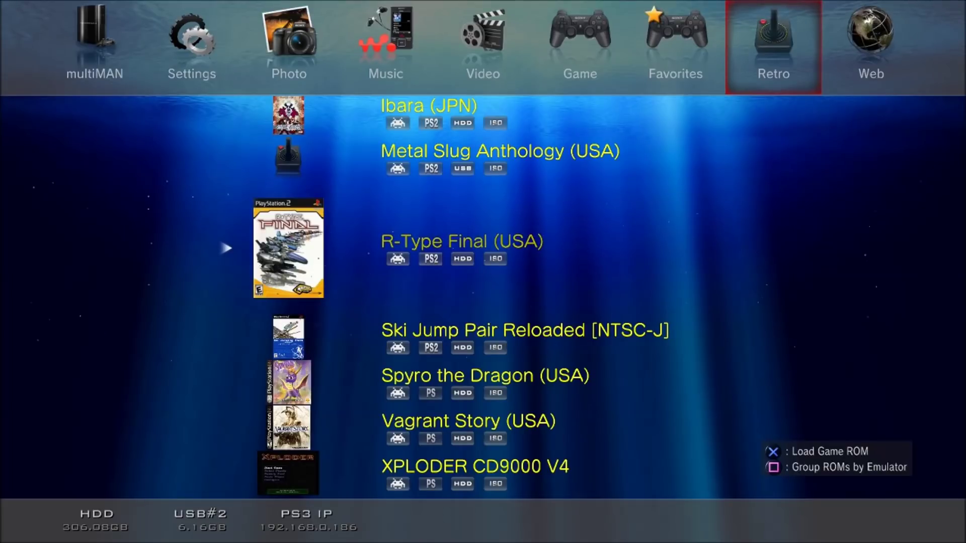
Step: Cycle the Retro view to GEN+ and refresh the emulator folders for new ROMs
{"action": "key", "text": "s"}
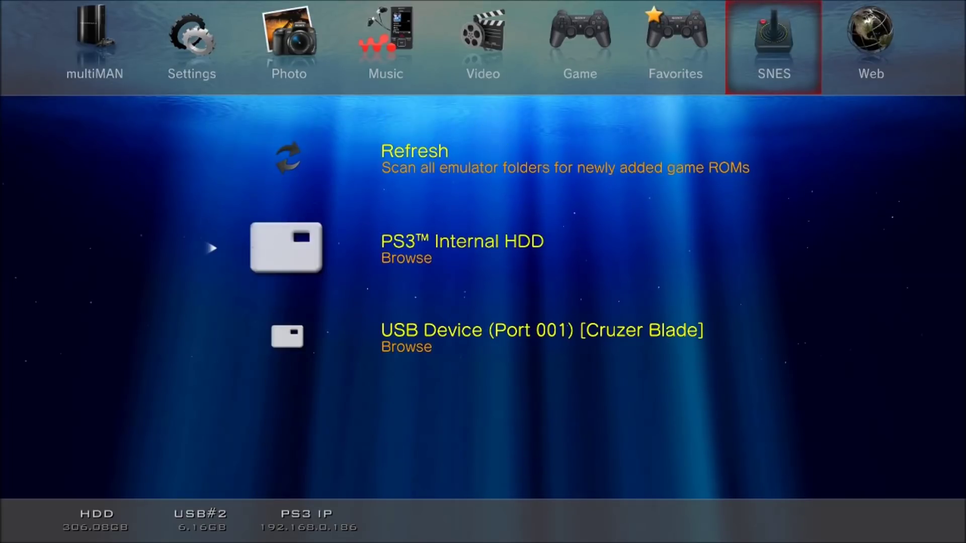
{"action": "key", "text": "s"}
{"action": "key", "text": "s"}
{"action": "key", "text": "s"}
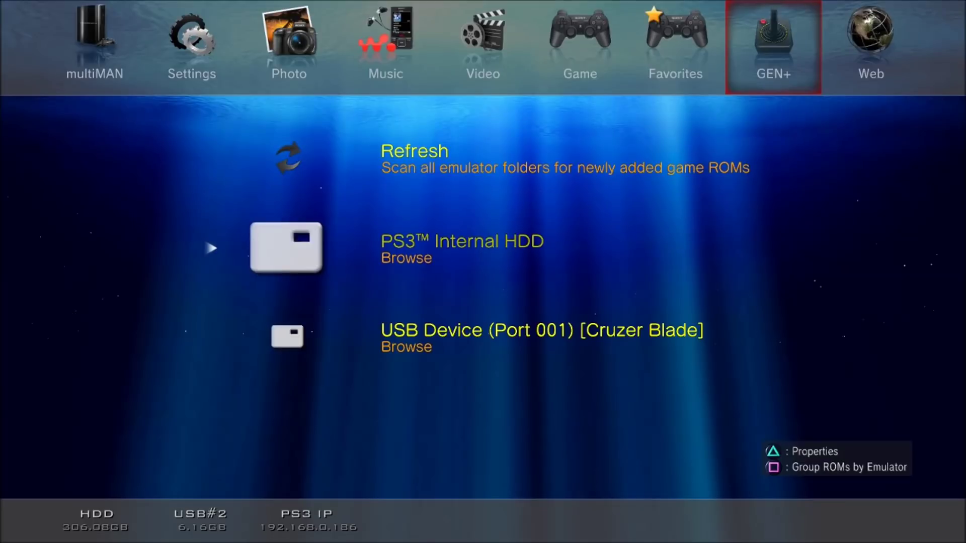
{"action": "key", "text": "Up"}
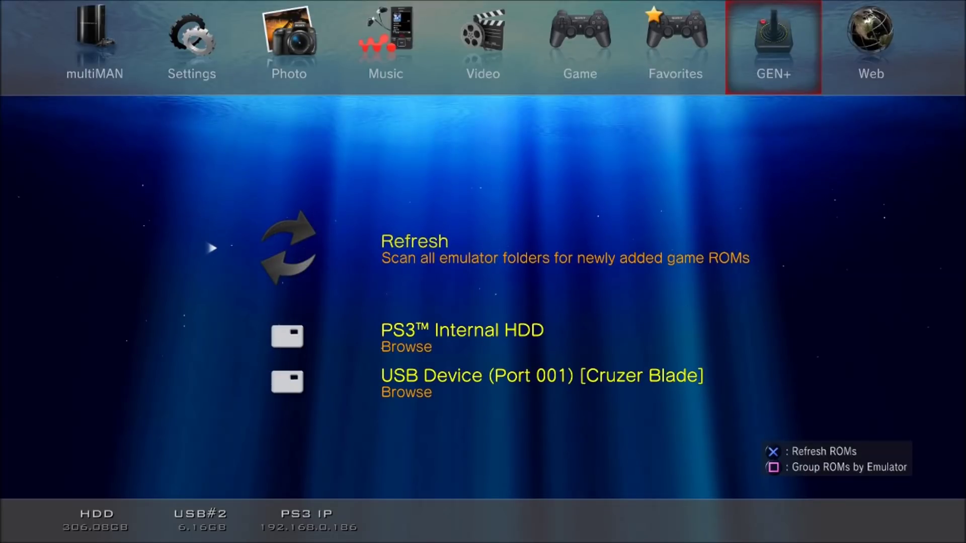
{"action": "key", "text": "Return"}
{"action": "key", "text": "Down"}
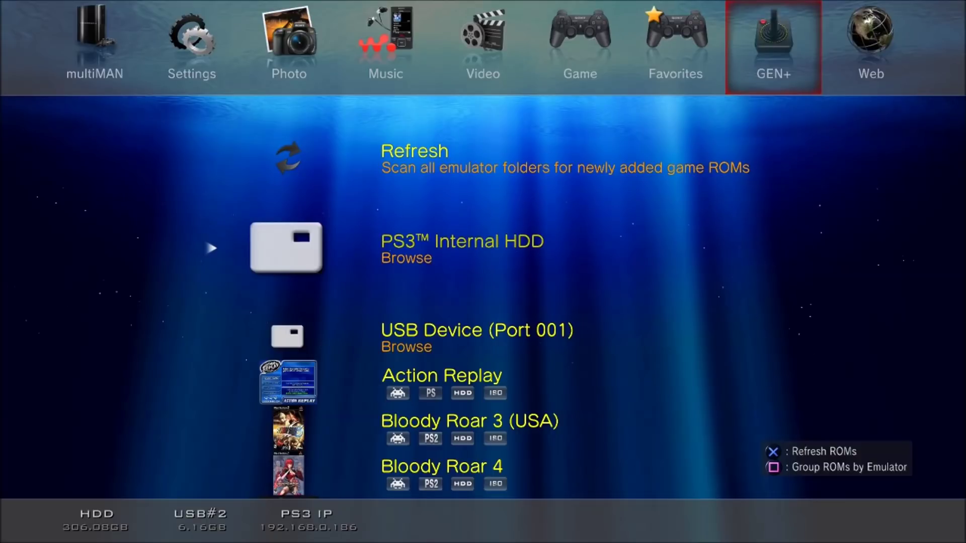
Step: Cycle to the PS2 list and request PS2 Classic conversion of Metal Slug Anthology (USA)
{"action": "key", "text": "s"}
{"action": "key", "text": "s"}
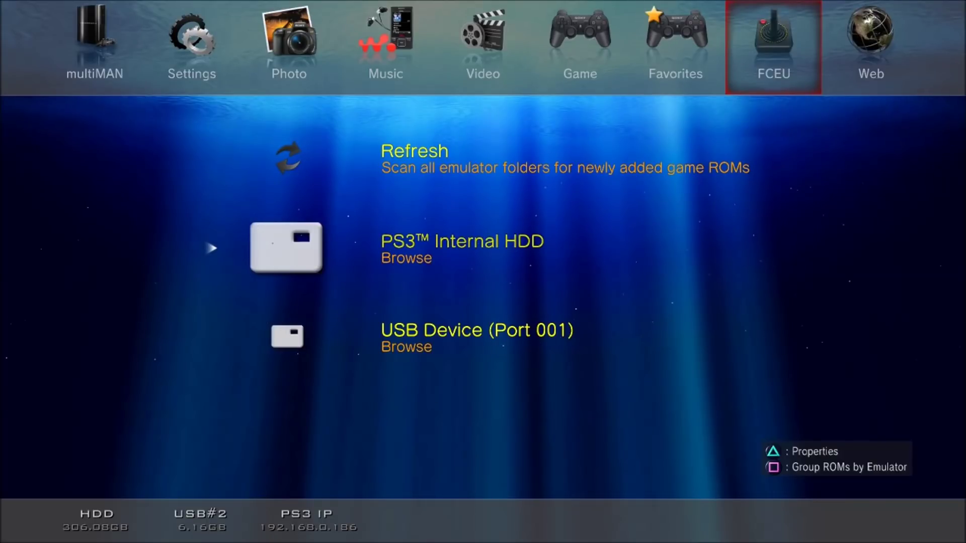
{"action": "key", "text": "s"}
{"action": "key", "text": "s"}
{"action": "key", "text": "s"}
{"action": "key", "text": "s"}
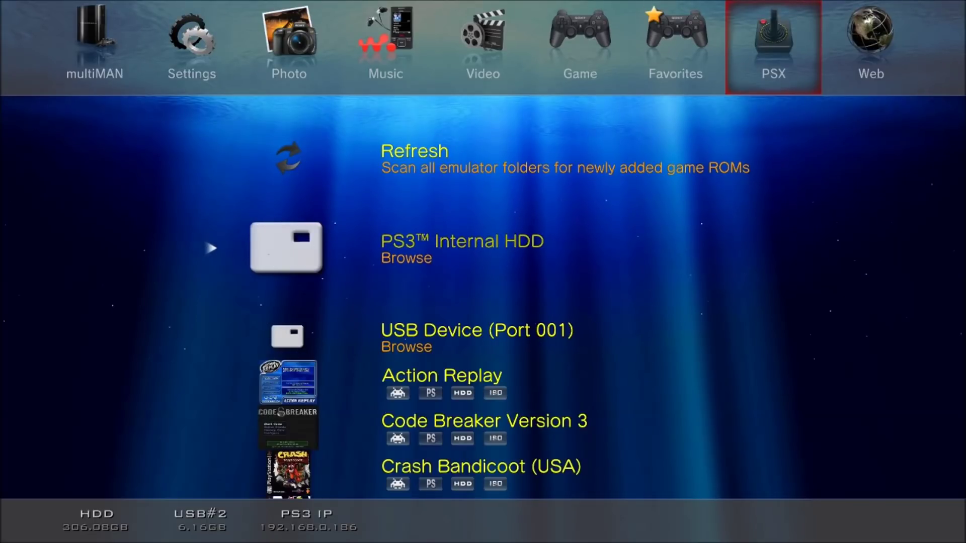
{"action": "key", "text": "s"}
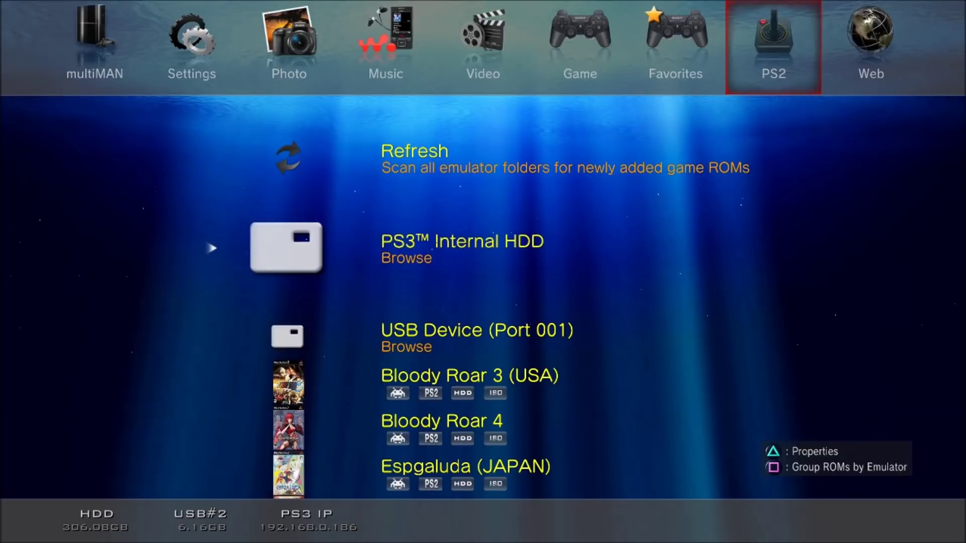
{"action": "key", "text": "Down"}
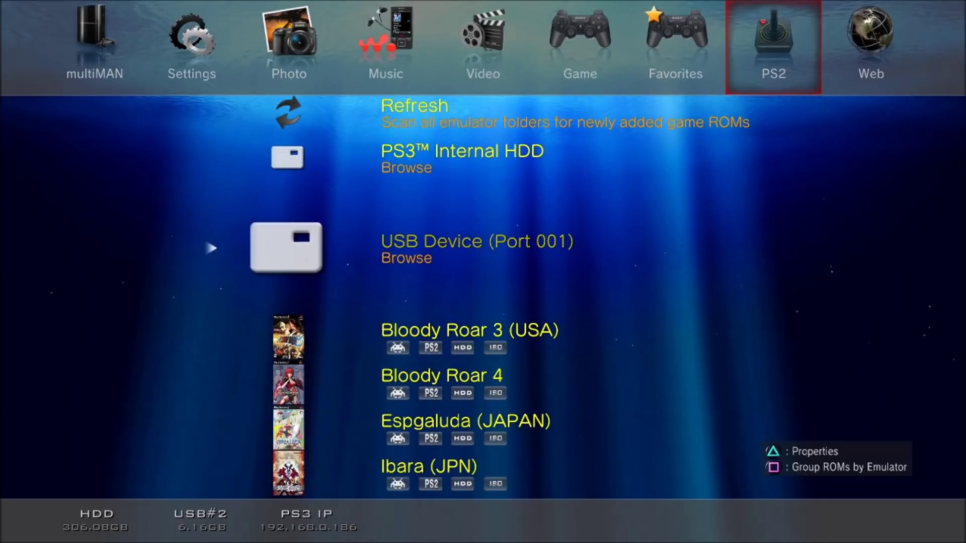
{"action": "key", "text": "Down"}
{"action": "key", "text": "Down"}
{"action": "key", "text": "Down"}
{"action": "key", "text": "Down"}
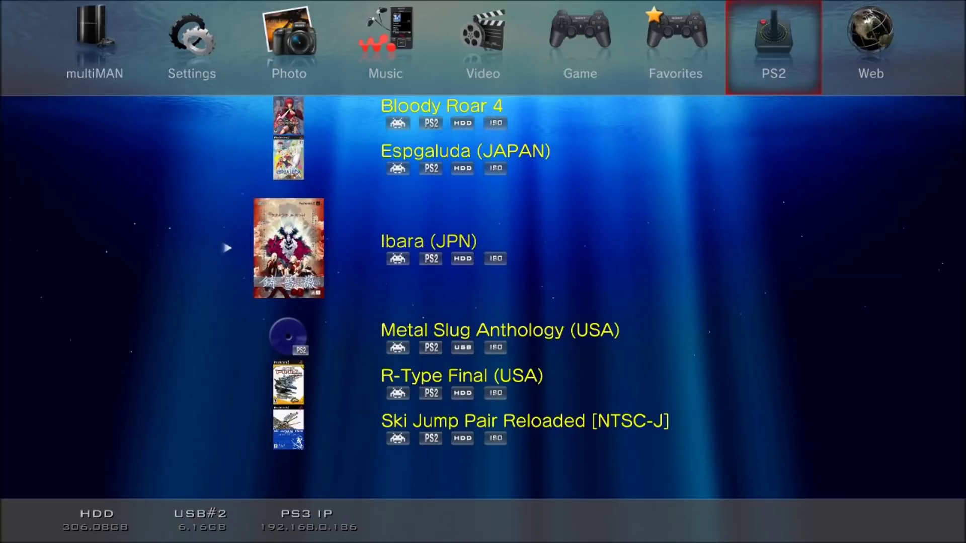
{"action": "key", "text": "Down"}
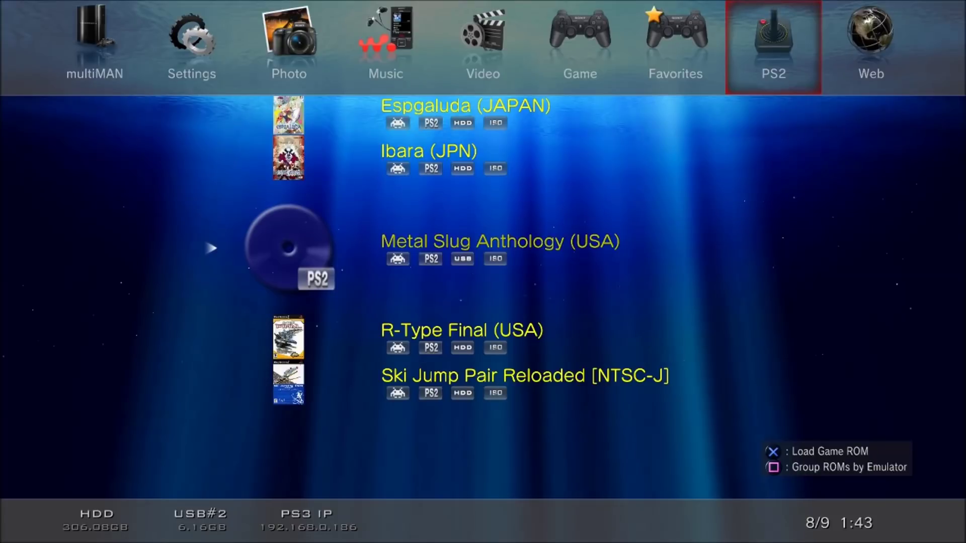
{"action": "key", "text": "Return"}
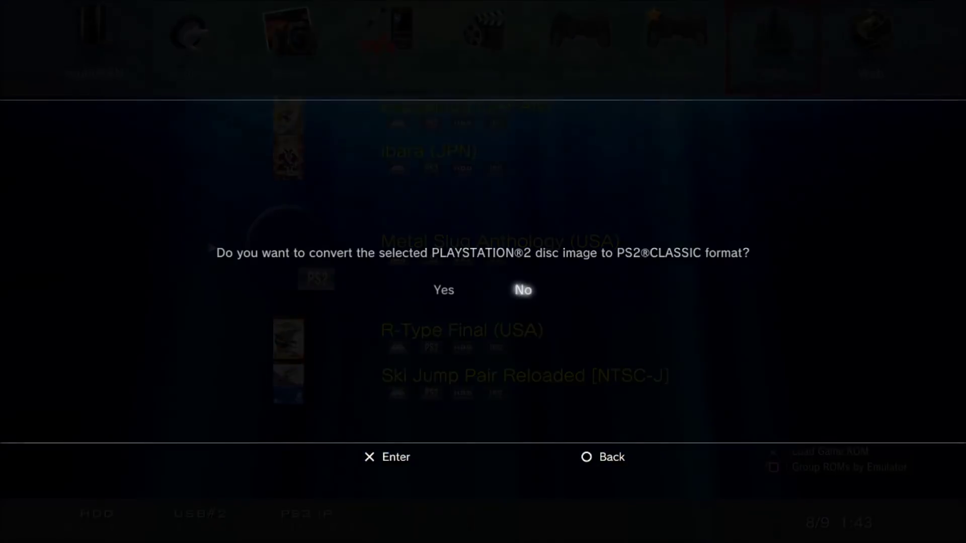
Step: Answer Yes to convert Metal Slug Anthology (USA) into PS2 Classic format
{"action": "key", "text": "Left"}
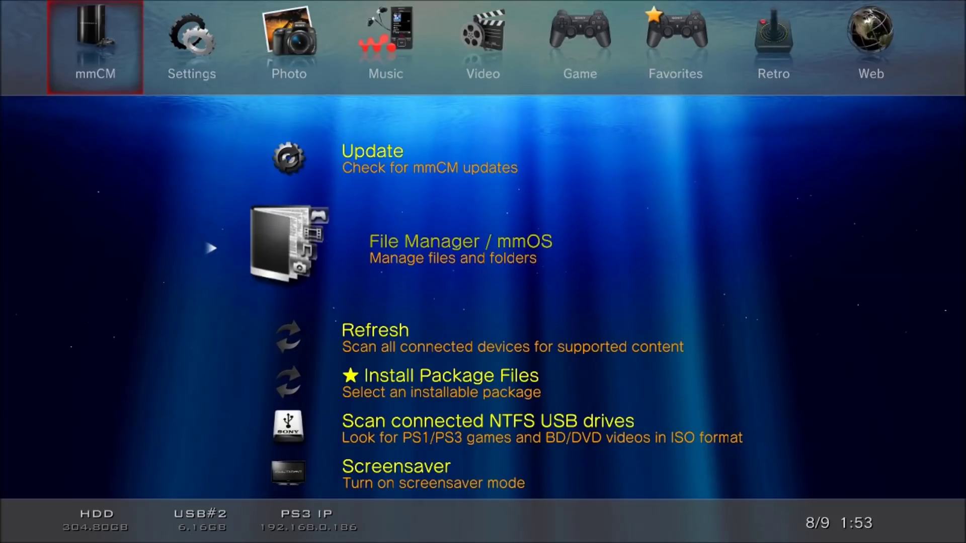
Step: In /dev_hdd0/PS2ISO, confirm the new Metal Slug Anthology PS2 Classic folder holds a 1314 MB ISO.BIN.ENC
{"action": "key", "text": "Return"}
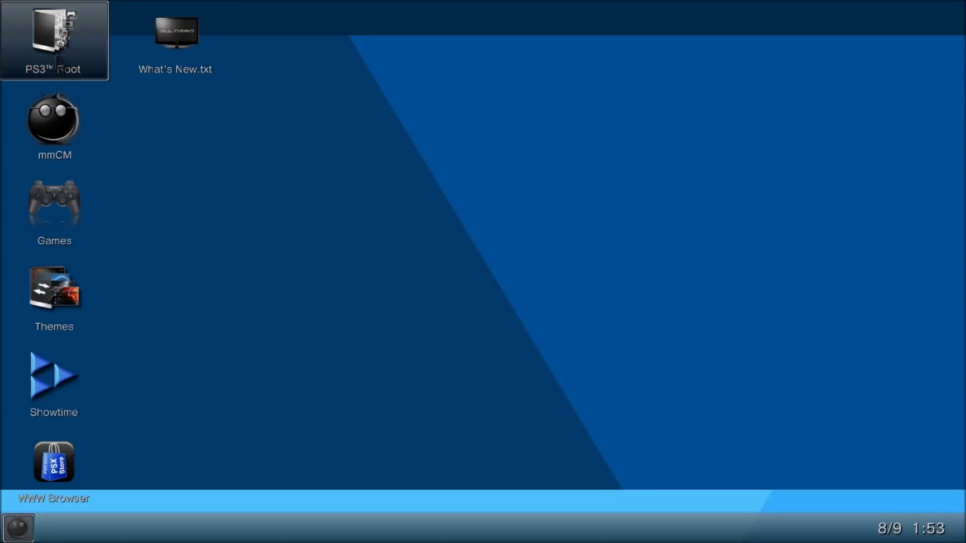
{"action": "left_click", "coordinate": [59, 64]}
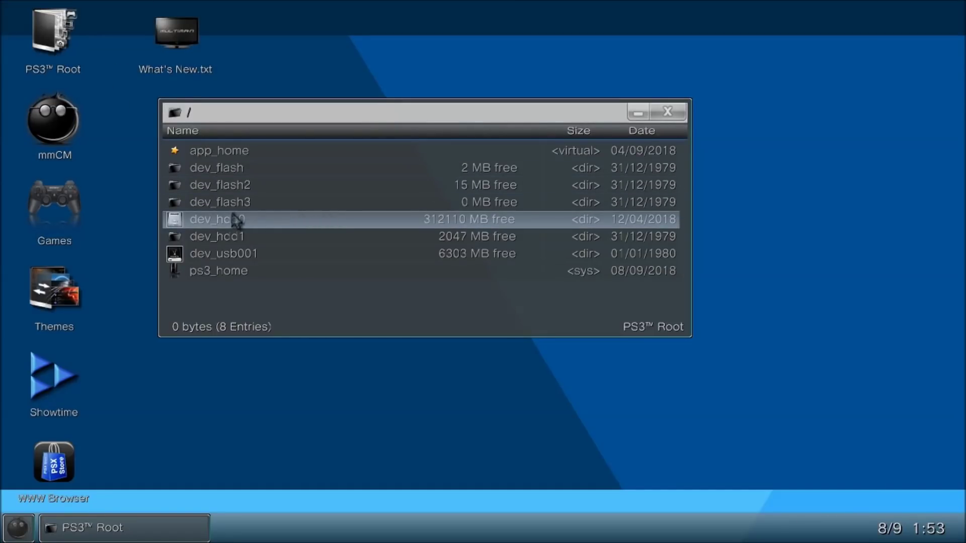
{"action": "left_click", "coordinate": [250, 221]}
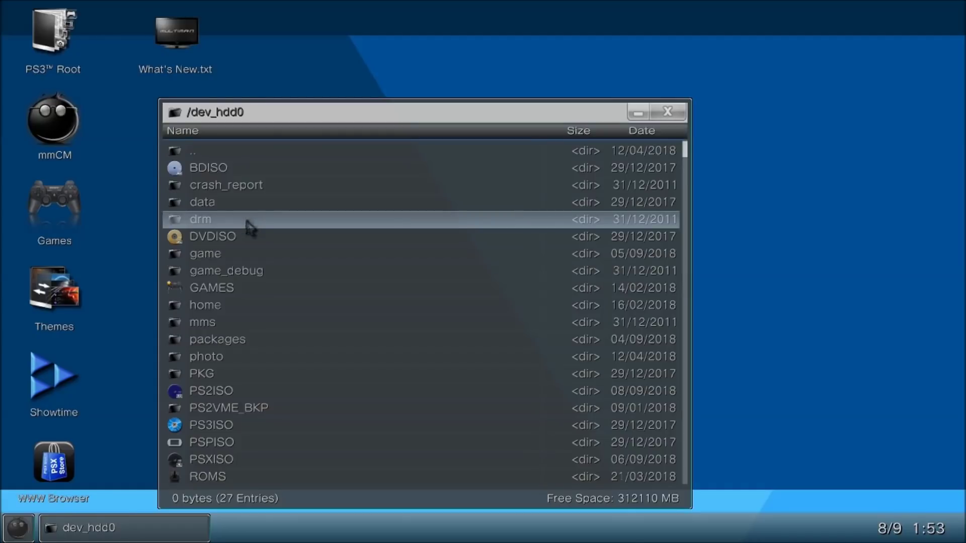
{"action": "left_click", "coordinate": [268, 397]}
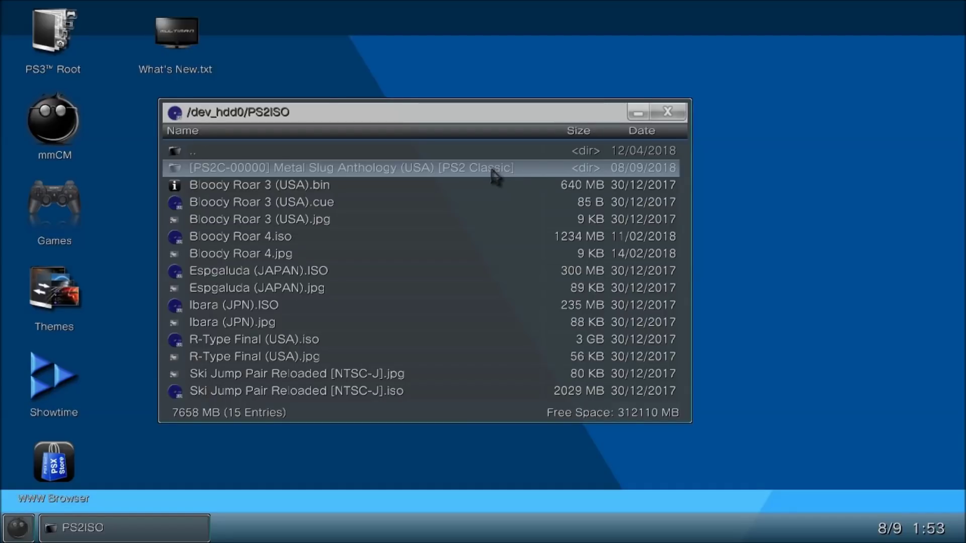
{"action": "double_click", "coordinate": [456, 173]}
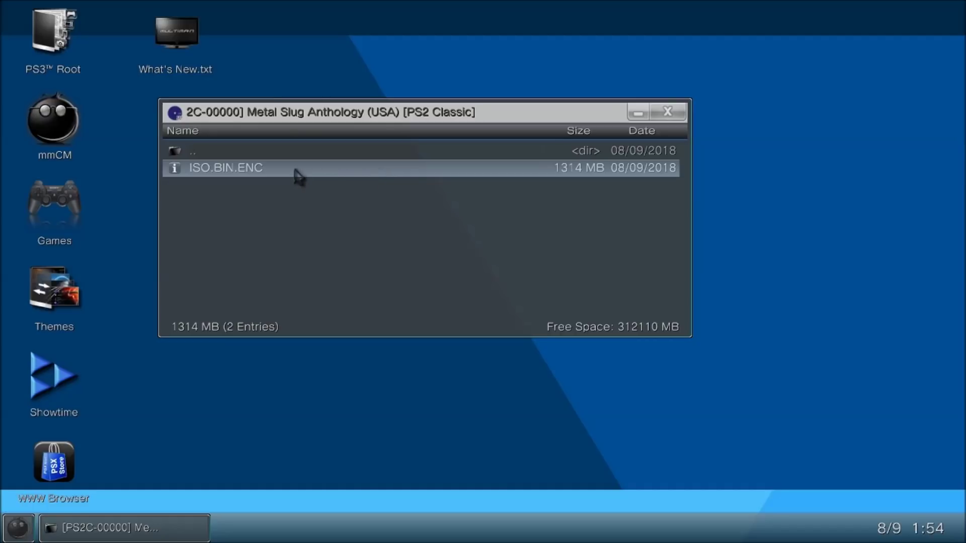
{"action": "left_click", "coordinate": [347, 170]}
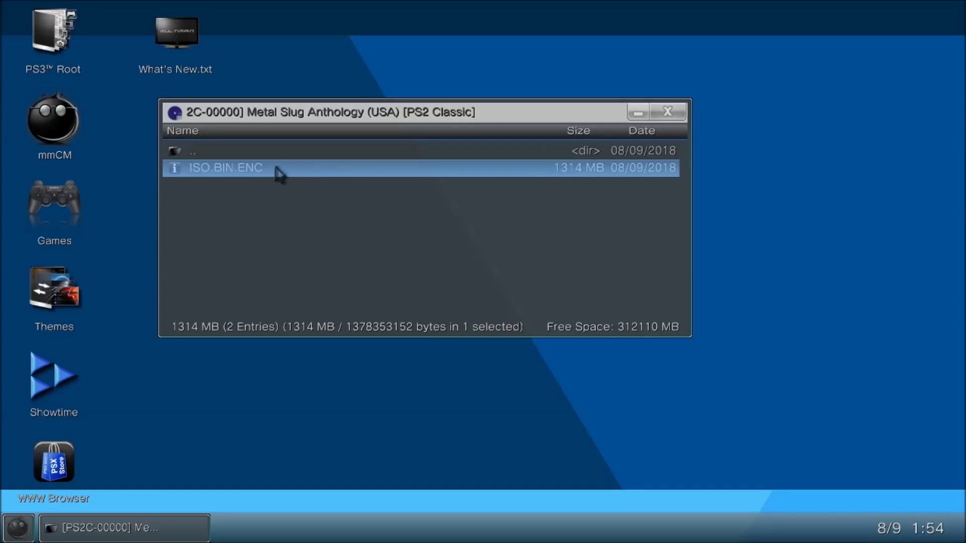
{"action": "key", "text": "BackSpace"}
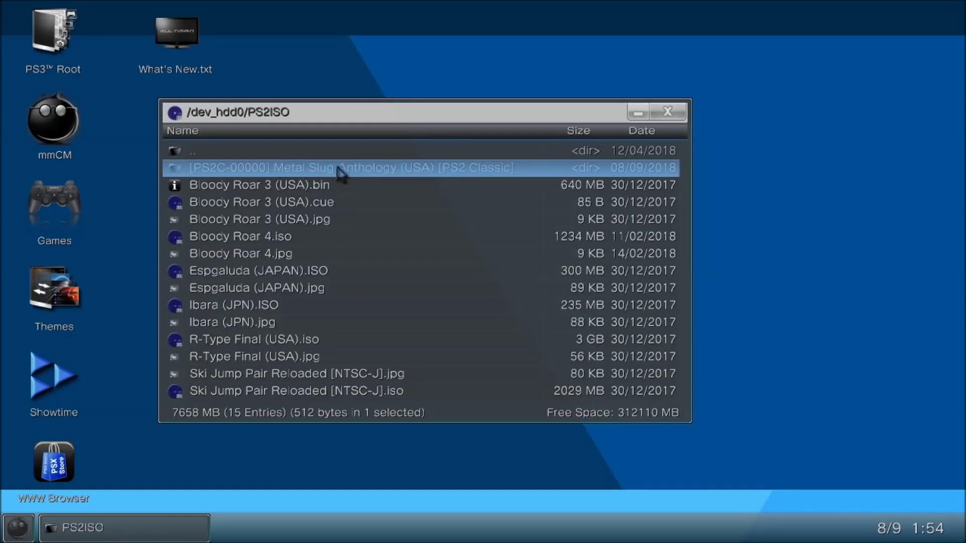